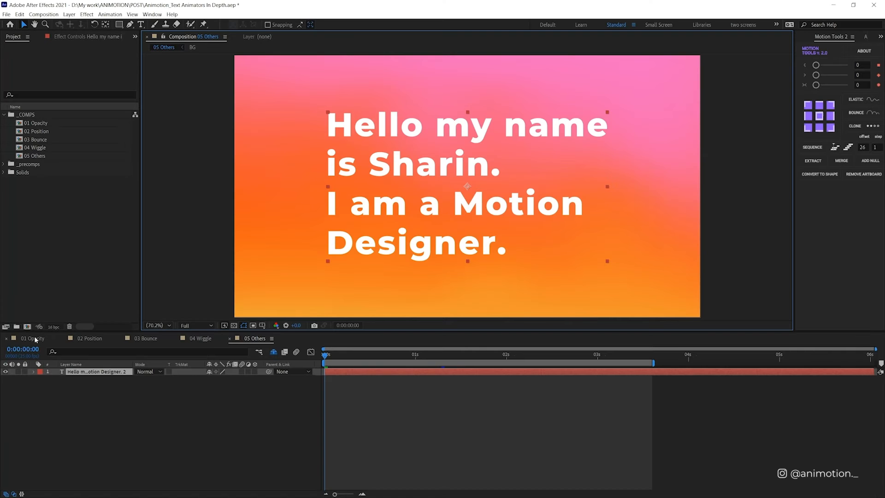
Step: In the 01 Opacity composition, add an Opacity text animator to the text layer and set its opacity to 0%
click(35, 339)
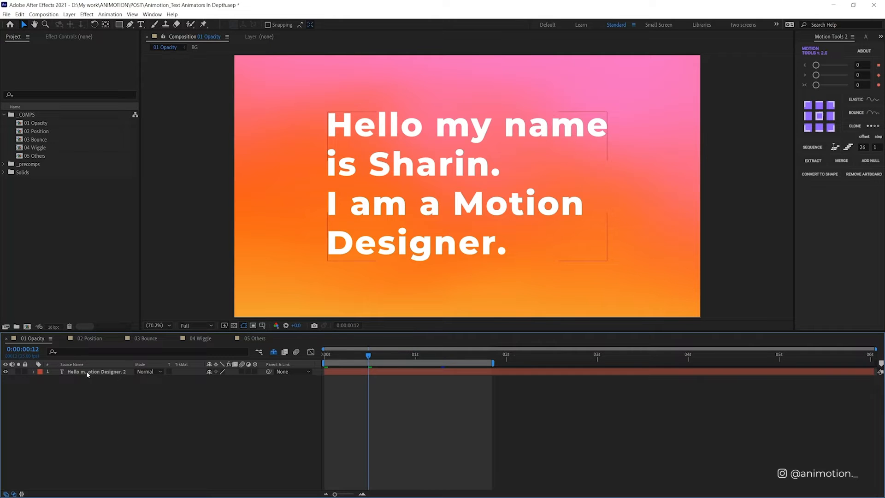
click(115, 373)
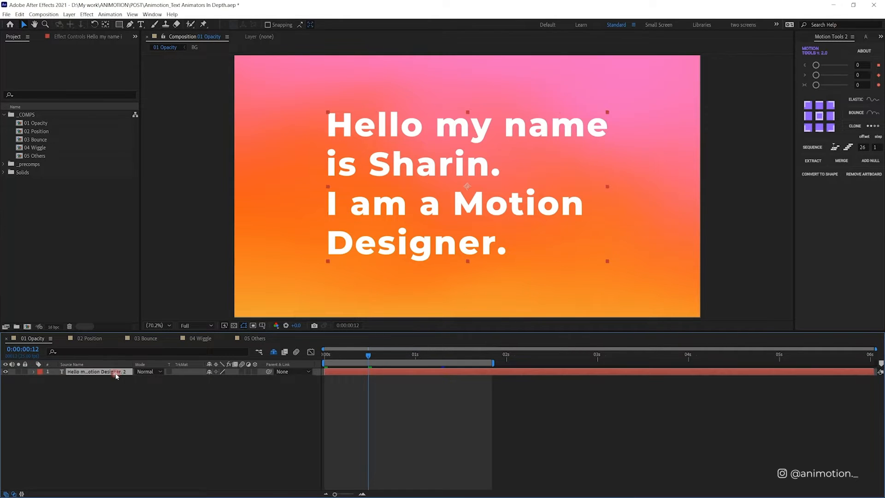
click(33, 372)
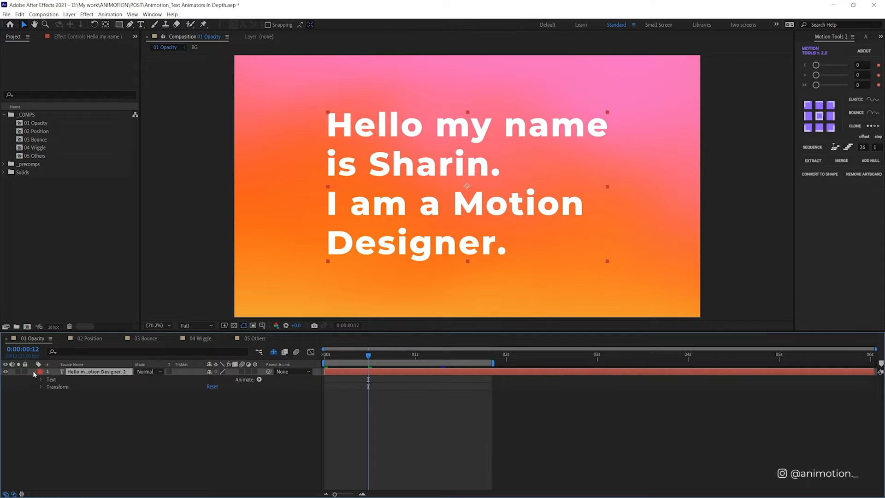
click(259, 379)
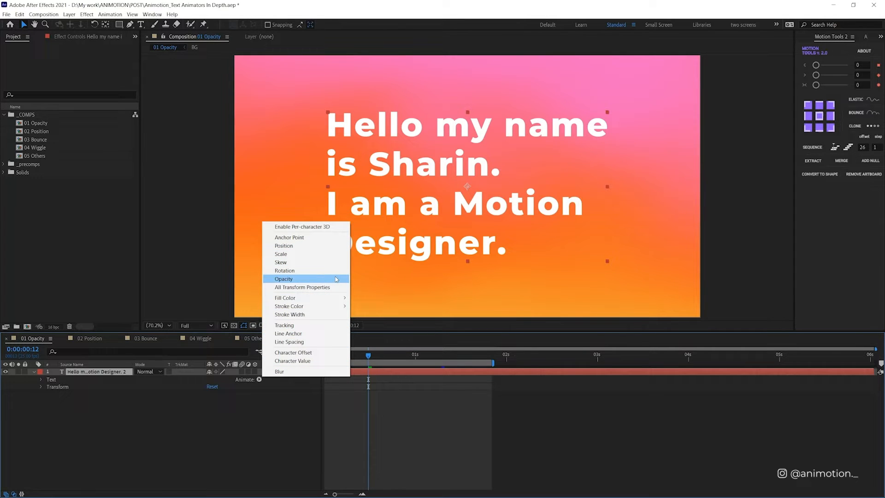
click(336, 279)
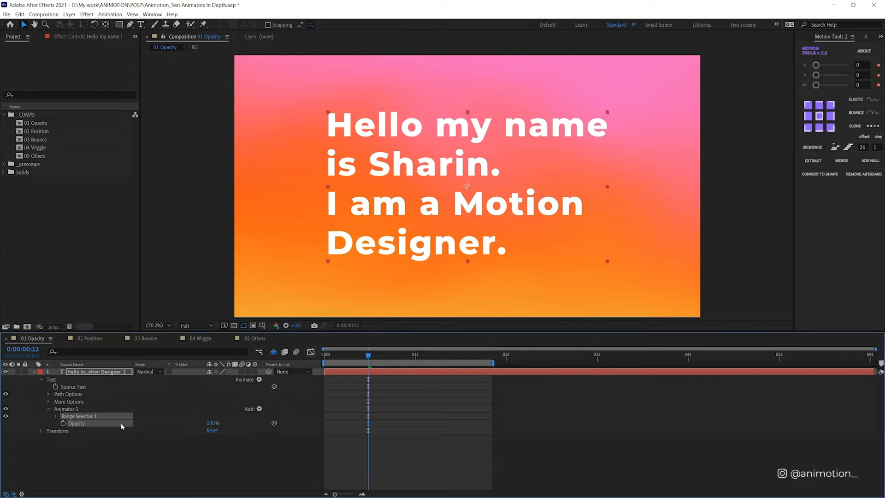
click(211, 422)
text(0)
key(Return)
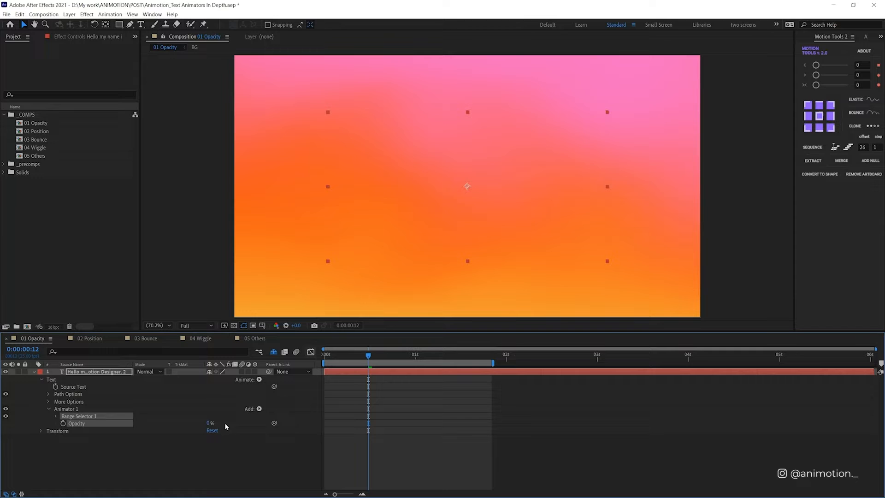
Step: Try the animator's Opacity at 50% and bring it back down to 0%
click(208, 423)
text(5)
key(Return)
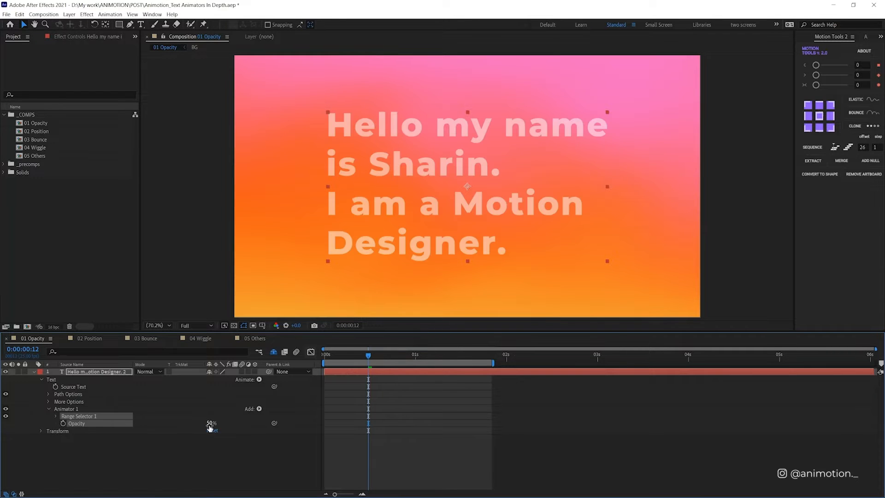
drag(210, 427, 163, 424)
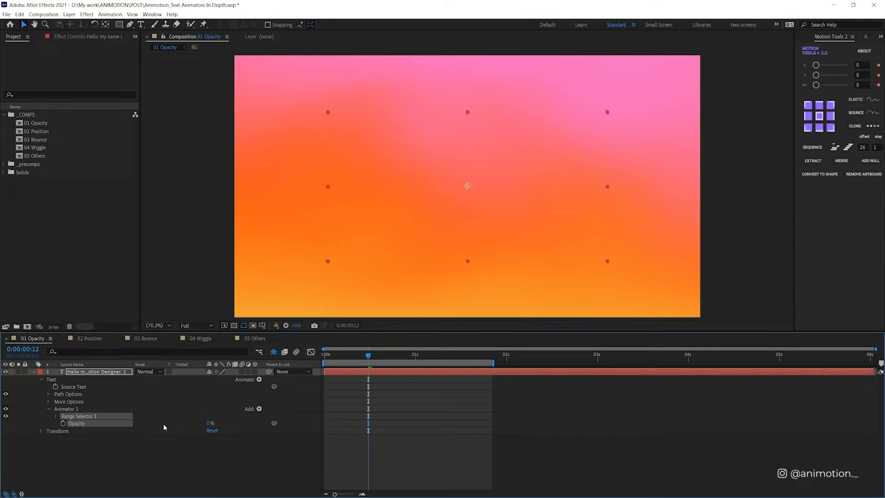
Step: Keyframe Range Selector 1's Offset from 0% at the composition start to 100% at 1 second
click(56, 416)
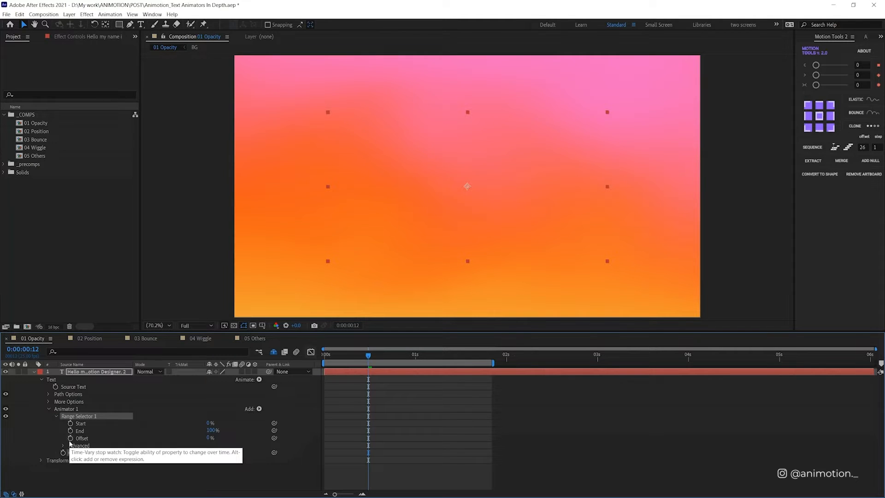
key(Home)
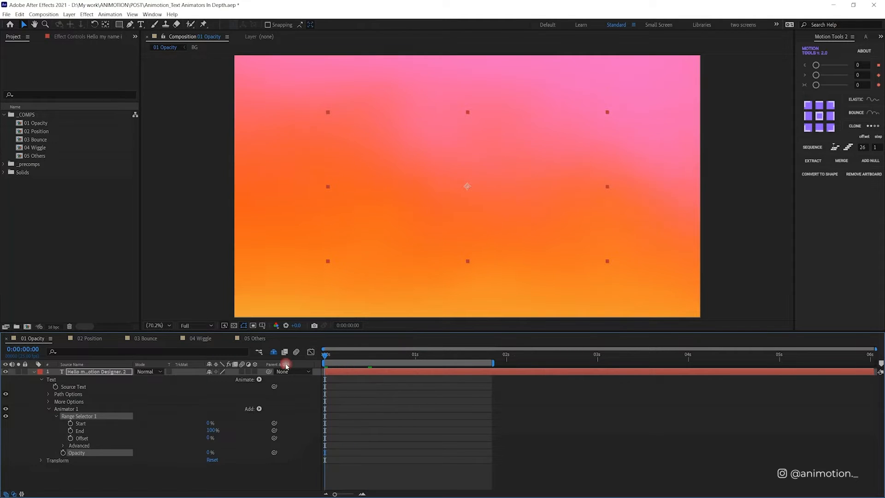
click(70, 437)
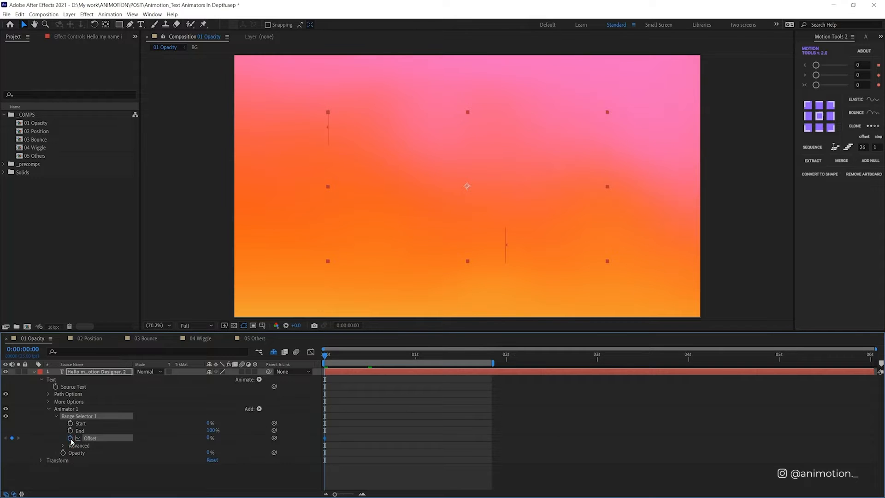
click(416, 356)
click(208, 438)
text(100)
key(Return)
click(378, 418)
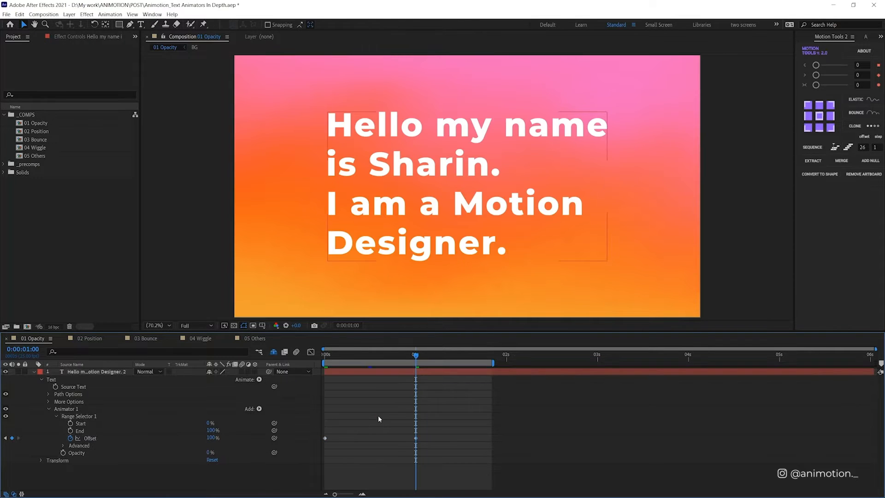
Step: Play the opacity animation and scrub from its first frames to just past 1 second
key(space)
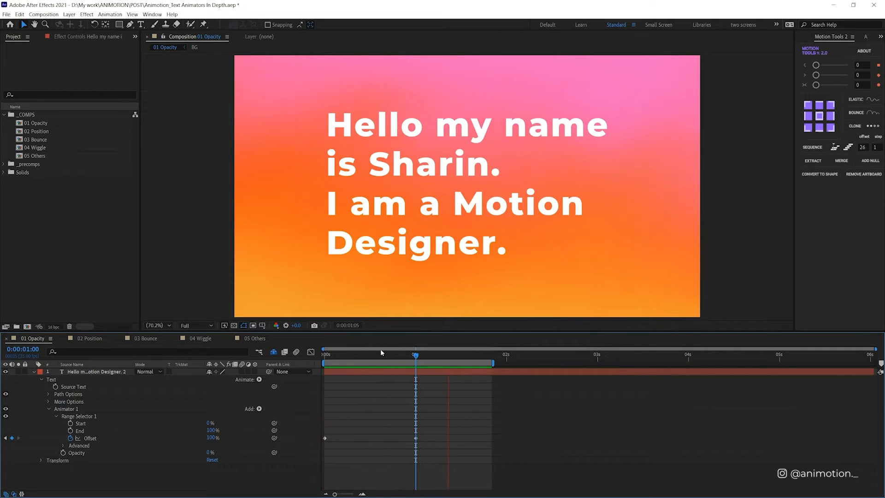
click(331, 355)
click(339, 359)
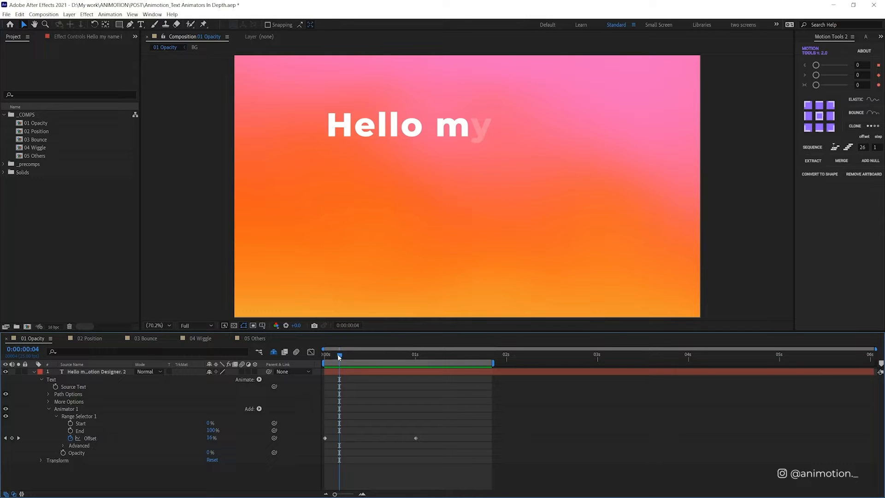
drag(339, 357, 418, 351)
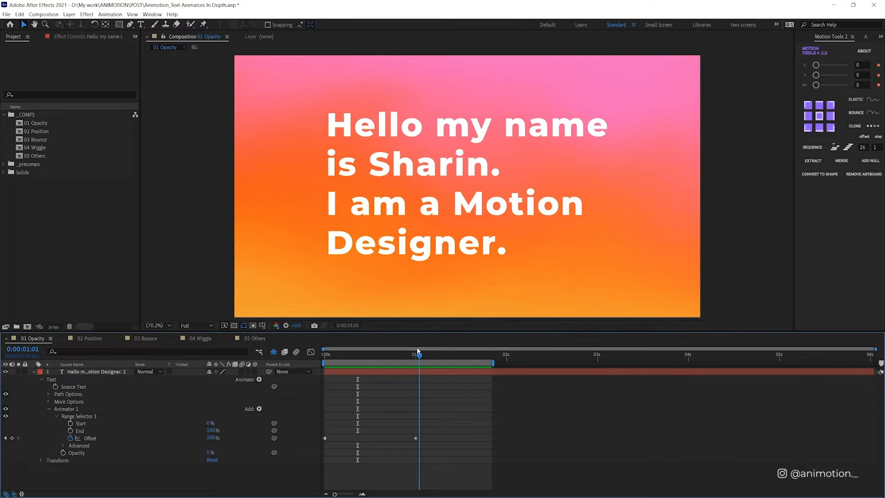
Step: Try basing Range Selector 1 on Words in its Advanced options and scrub through the text reveal
click(64, 445)
scroll(55, 443, down, 2)
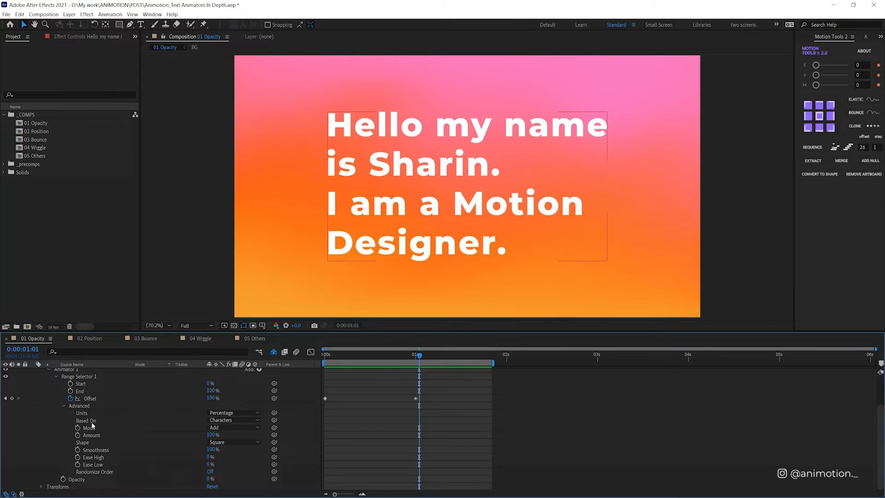
mouse_move(382, 357)
mouse_down()
mouse_move(347, 365)
mouse_move(390, 362)
mouse_up()
click(258, 421)
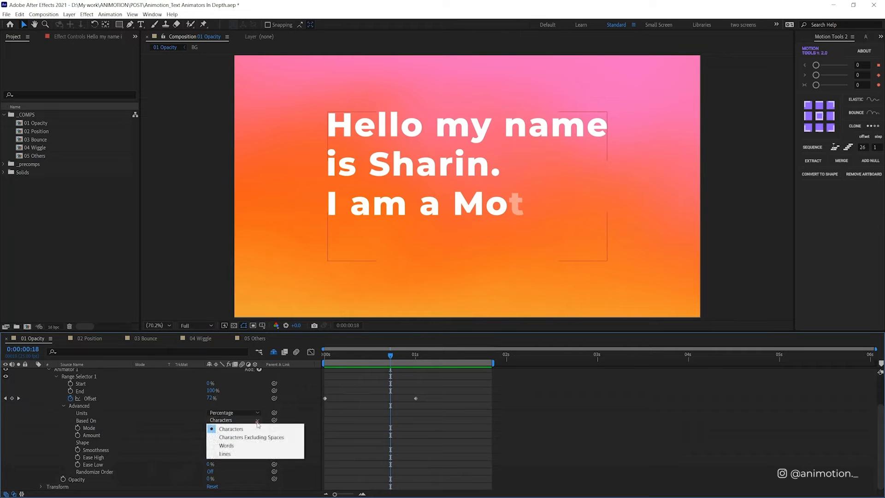
click(230, 445)
click(345, 358)
drag(345, 359, 383, 361)
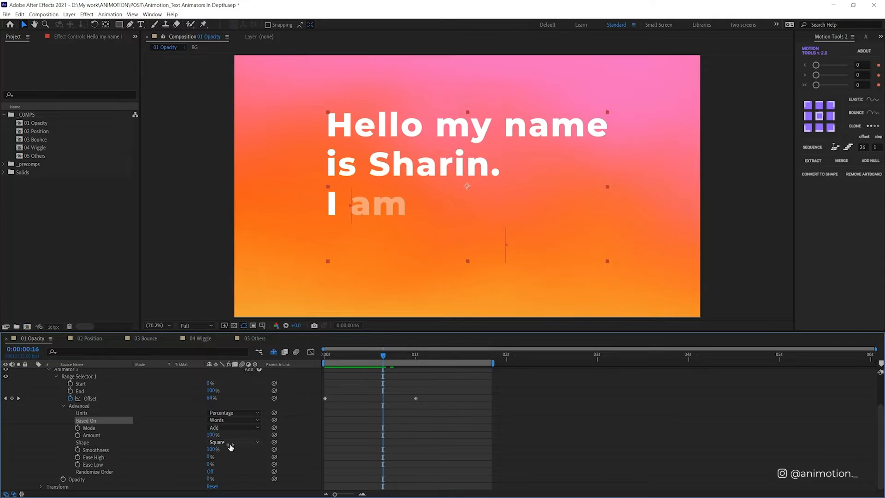
Step: Try basing the range selector on Lines, scrub through the reveal, and return the setting to Characters
click(231, 421)
click(278, 457)
drag(359, 352, 406, 362)
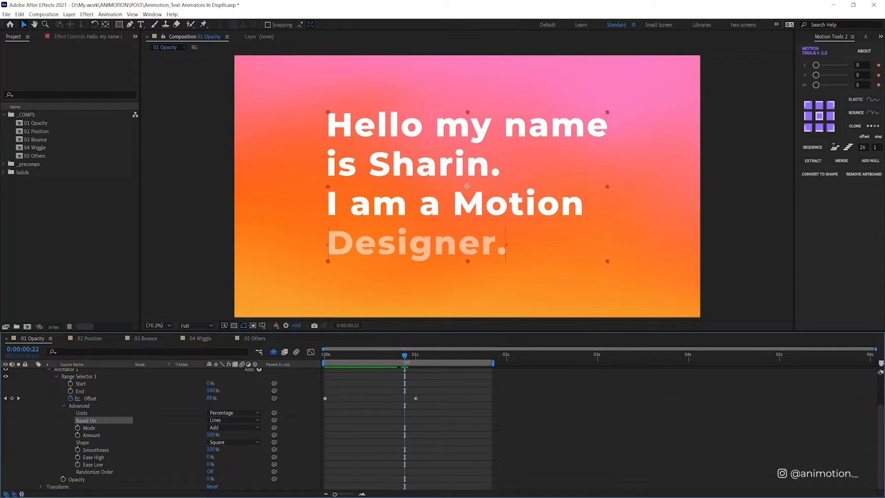
mouse_move(382, 355)
mouse_down()
mouse_move(344, 358)
mouse_move(391, 354)
mouse_up()
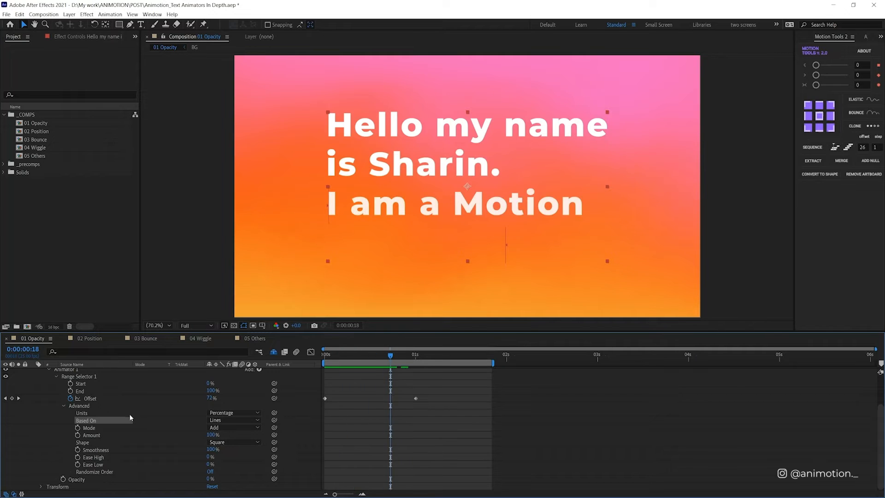
click(259, 421)
click(226, 428)
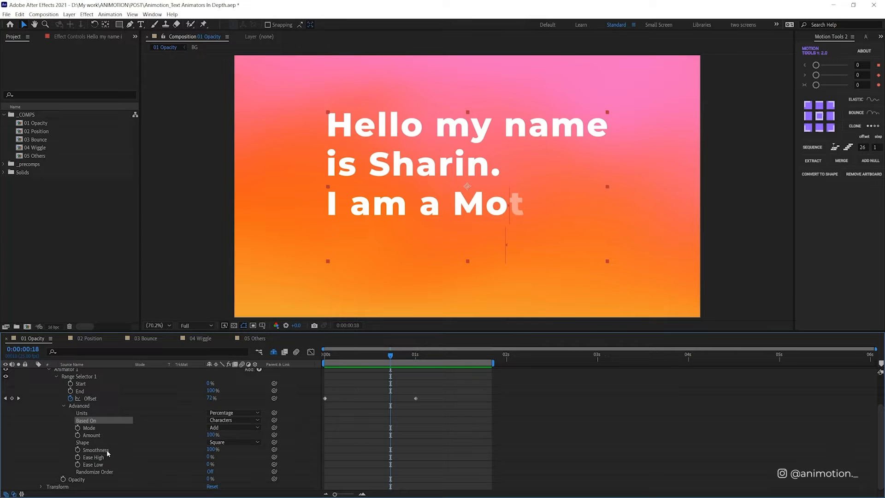
Step: Scrub through the character reveal and set the range selector's Smoothness to 0%
mouse_move(366, 358)
mouse_down()
mouse_move(350, 356)
mouse_move(368, 358)
mouse_up()
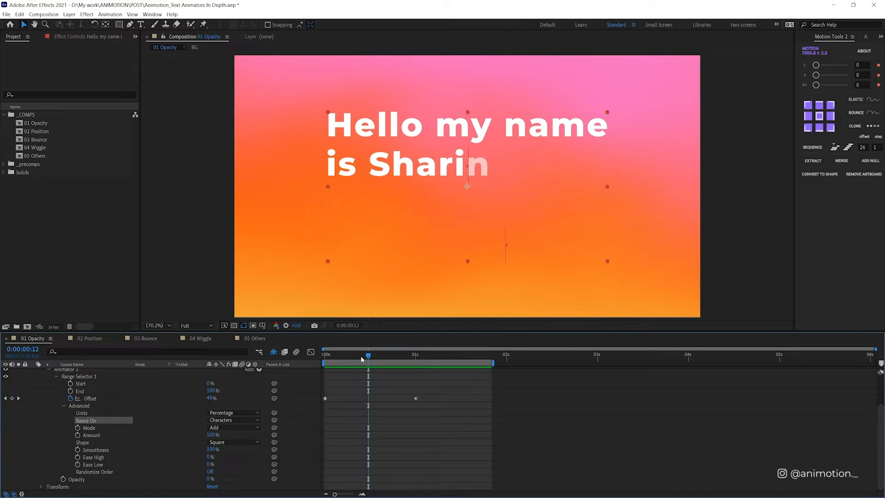
click(358, 356)
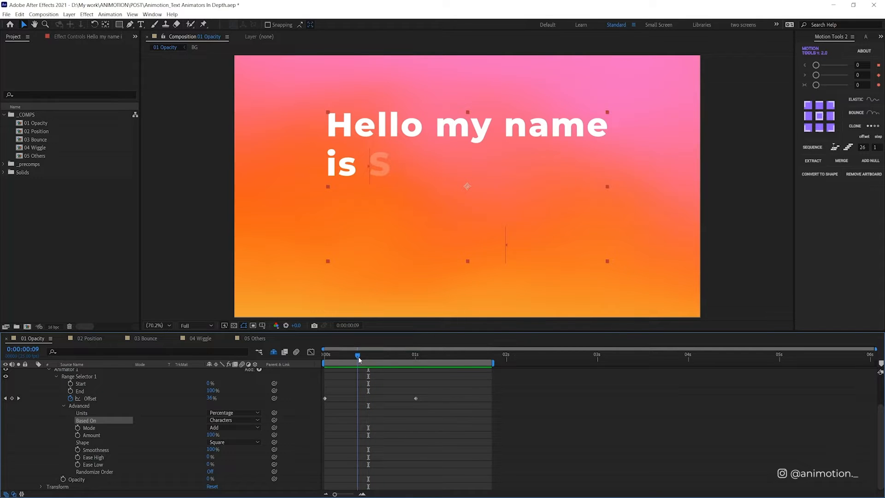
drag(359, 360, 373, 358)
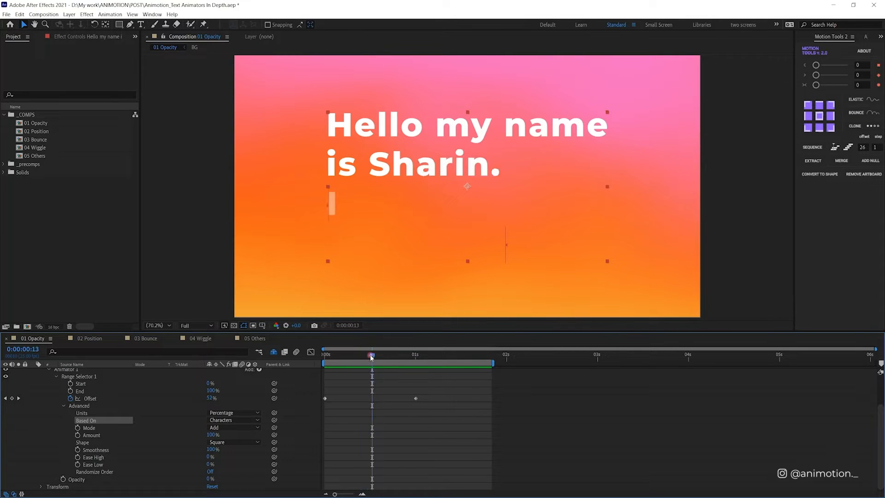
click(212, 449)
text(0)
key(Return)
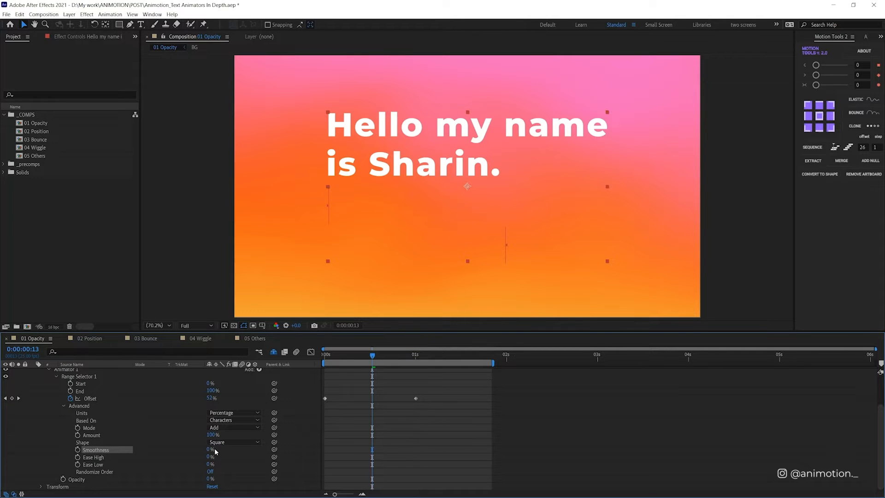
Step: Play the reveal from the first frame to check it without smoothness, and collapse the text layer
drag(342, 359, 327, 359)
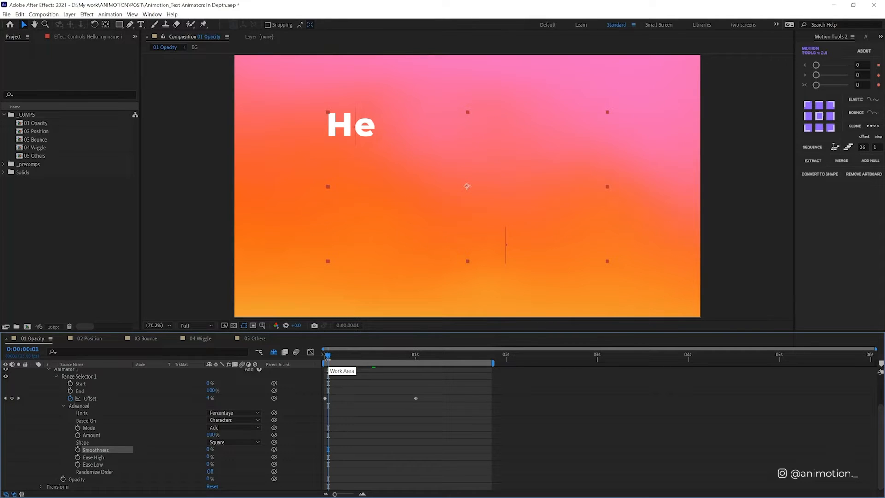
drag(327, 359, 292, 364)
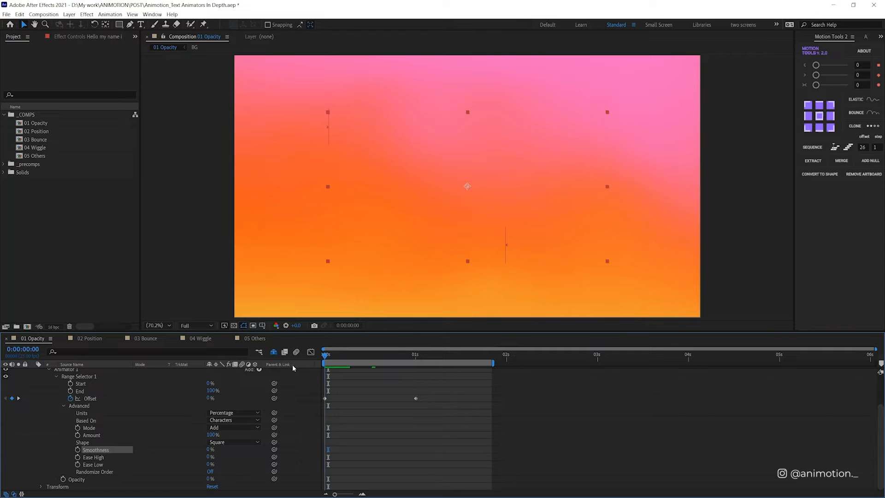
key(space)
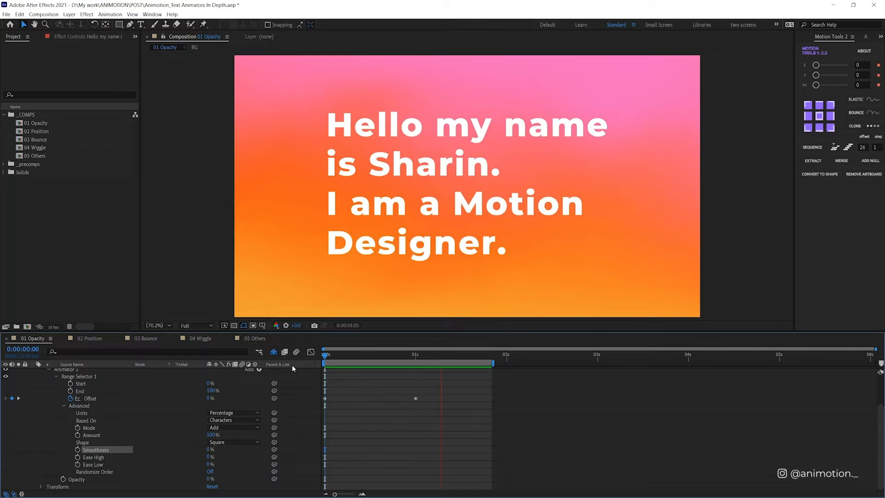
key(space)
scroll(48, 387, up, 3)
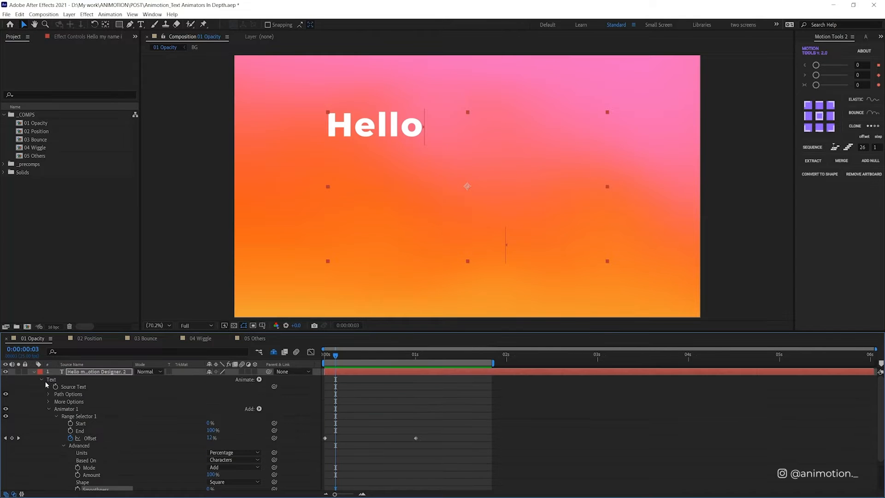
click(33, 371)
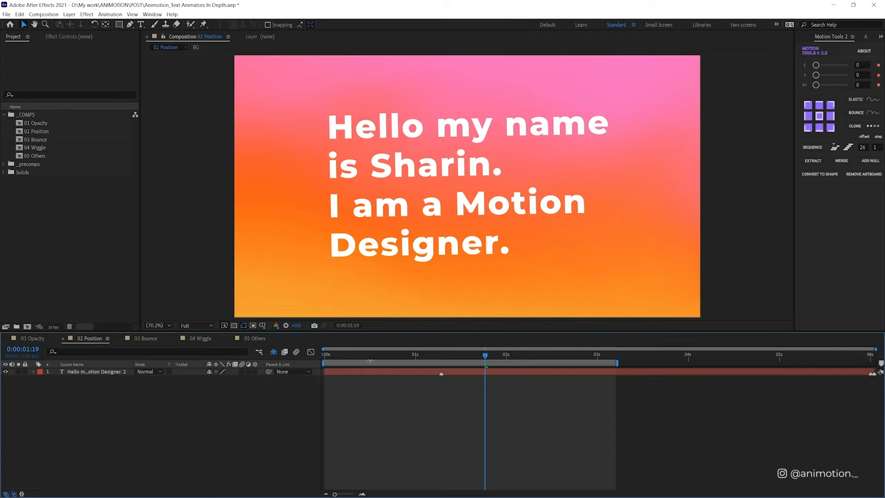
Step: In the 02 Position composition, go to the first frame, add a Position text animator to the text layer and set it to 0, 100
drag(385, 355, 318, 373)
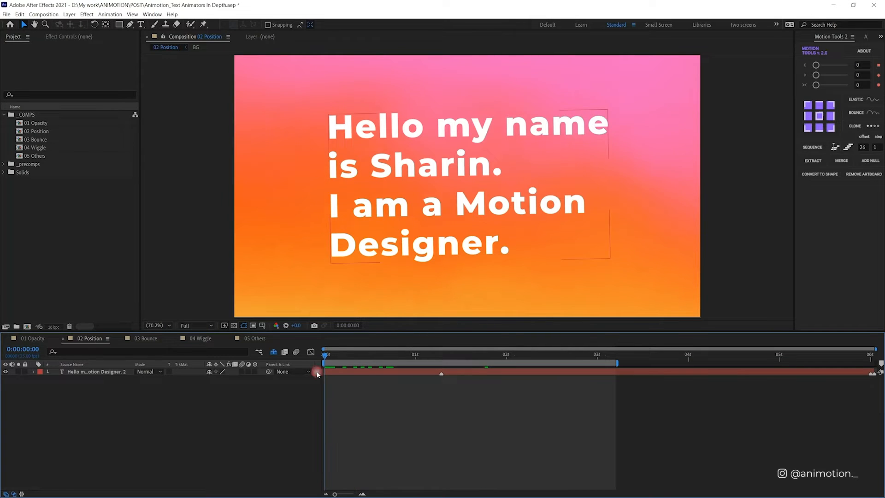
click(340, 372)
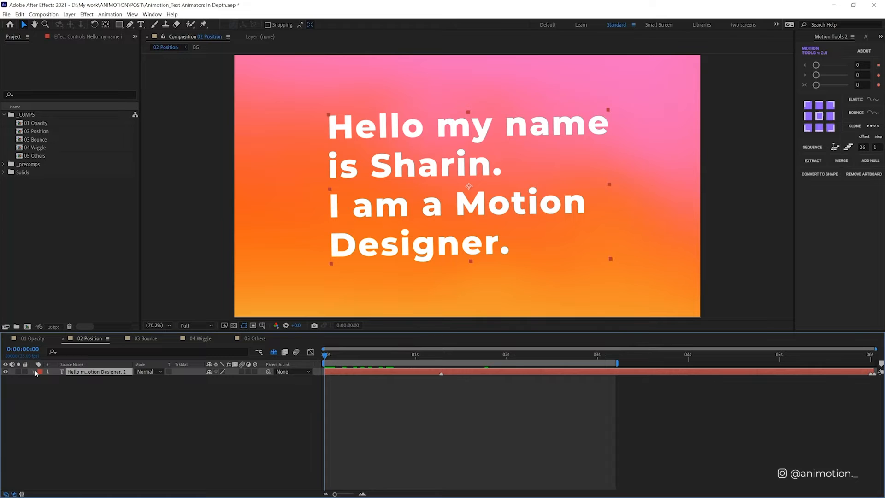
click(34, 372)
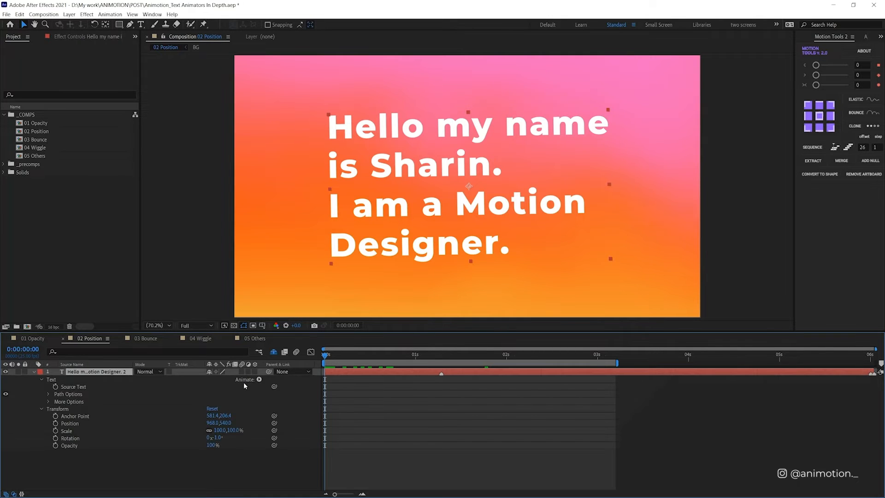
click(259, 379)
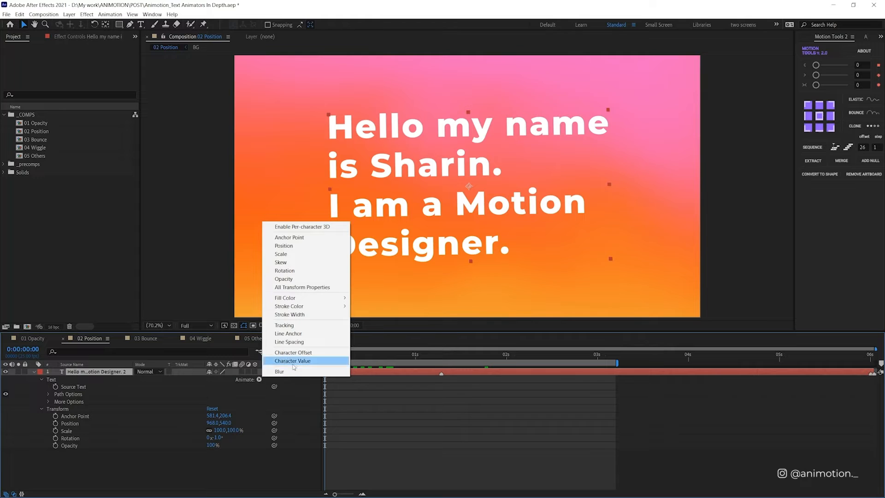
click(340, 245)
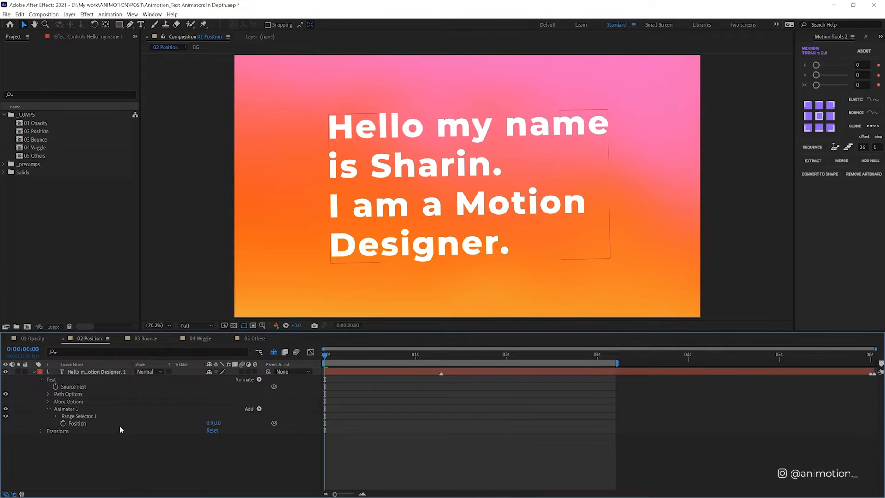
click(217, 424)
text(100)
key(Return)
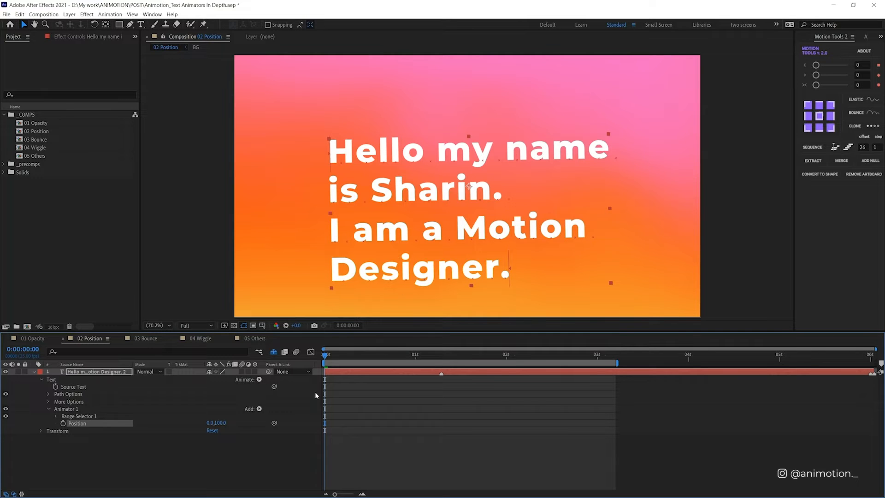
Step: Try the text animator's vertical Position at 223 and 10, and return it to 100
drag(226, 426, 284, 419)
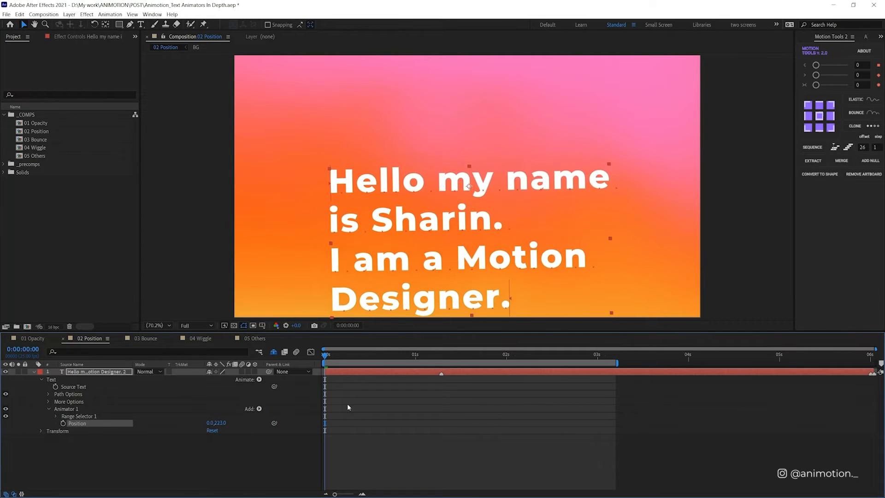
click(221, 422)
text(10)
key(Return)
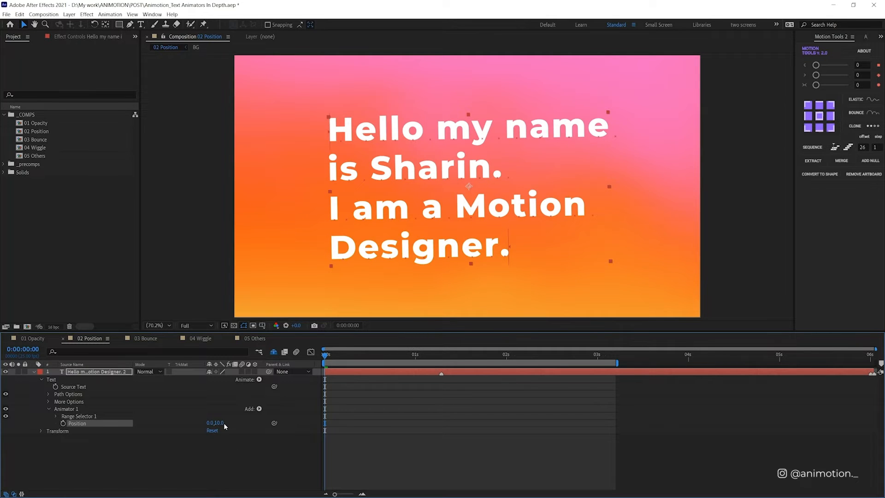
click(218, 424)
text(100)
key(Return)
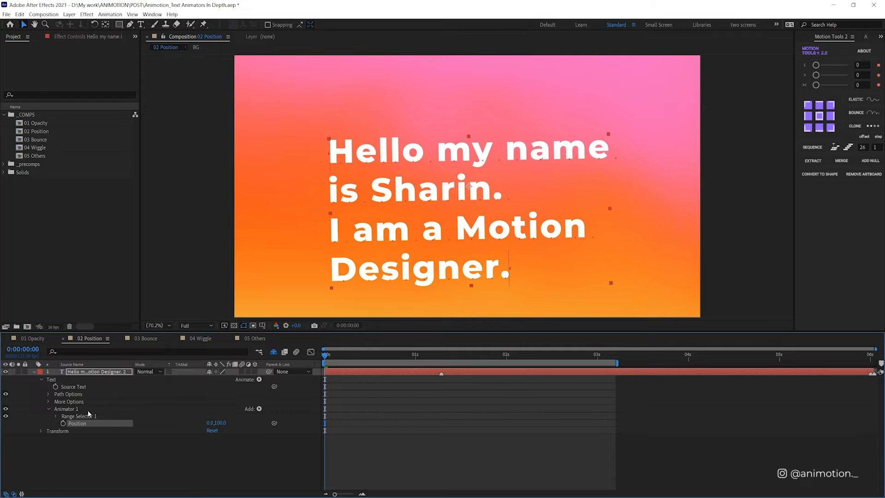
Step: Keyframe the range selector's Offset at 0% on the first frame and 100% at 2 seconds
click(56, 416)
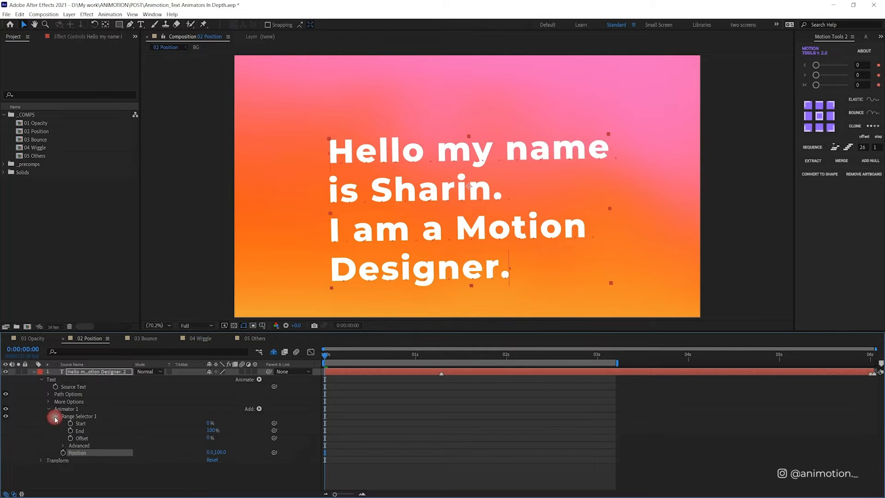
click(70, 438)
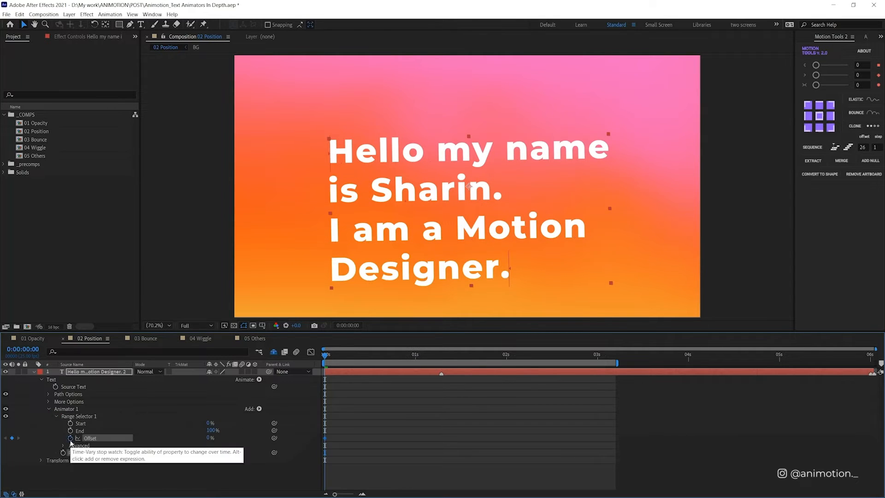
click(506, 358)
drag(211, 438, 288, 435)
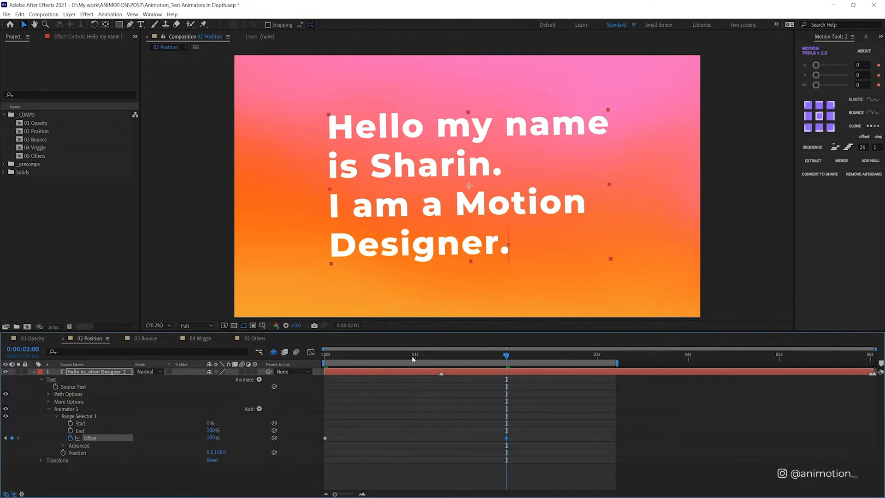
Step: Play the position animation from the first frame to check how the characters rise
key(Home)
click(389, 410)
key(space)
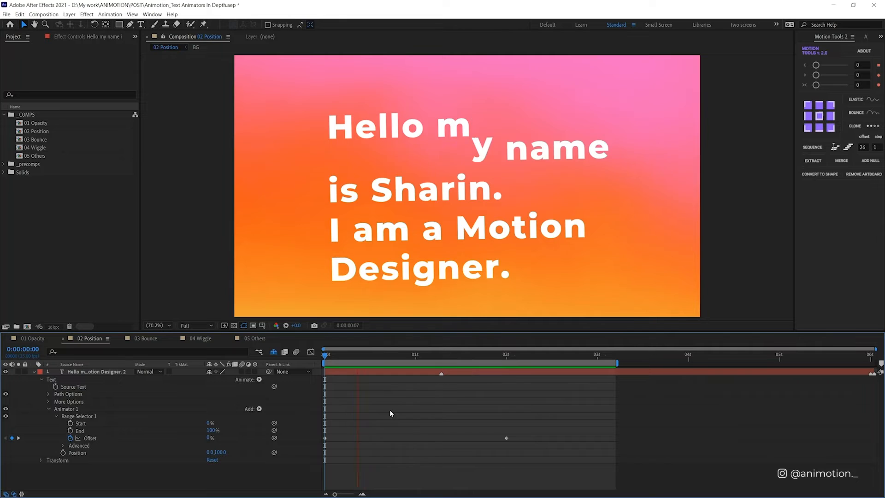
key(space)
Step: Try basing the range selector on Words in its advanced settings and play the result
click(63, 445)
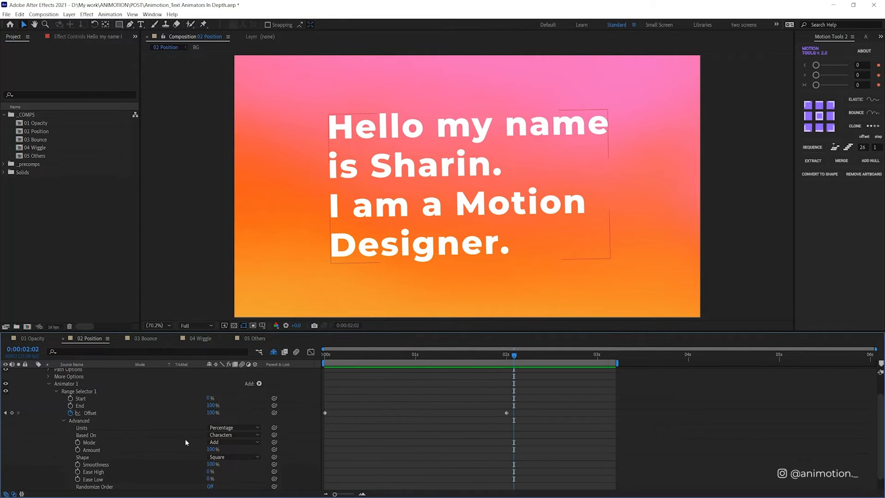
click(250, 438)
click(267, 460)
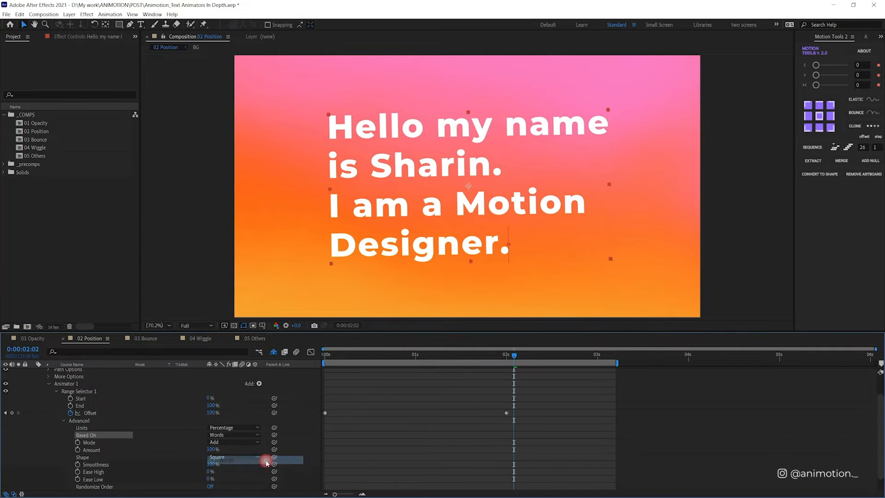
key(space)
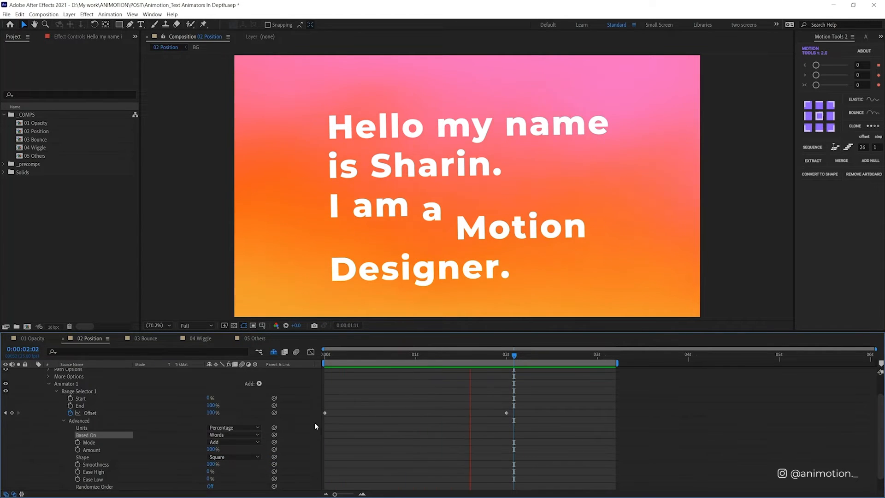
Step: Base the range selector on Lines and play the animation from the first frame
click(244, 435)
click(240, 468)
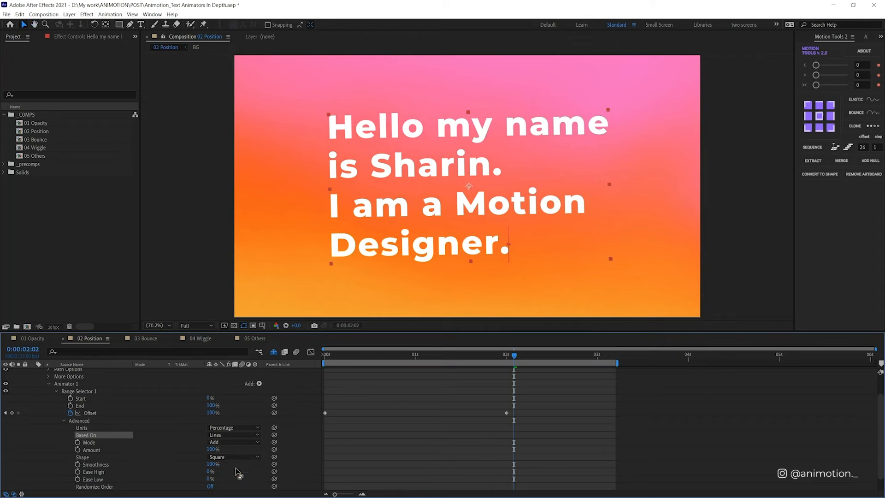
key(space)
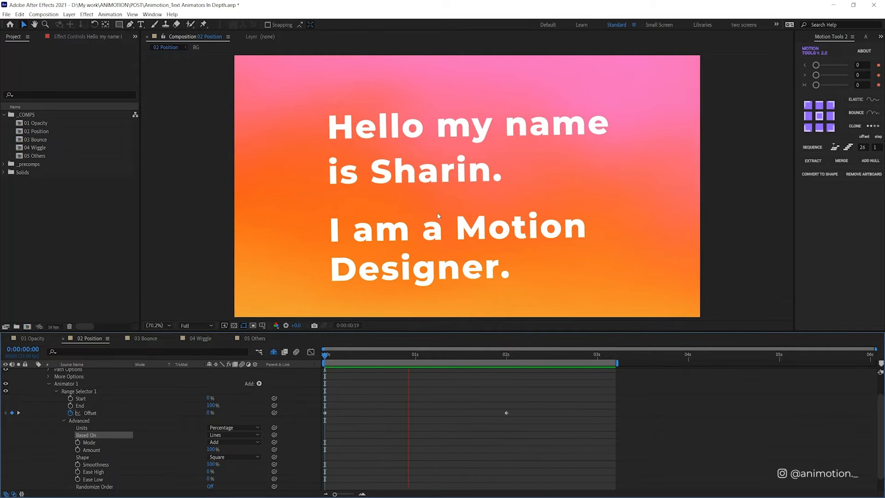
scroll(93, 442, down, 1)
key(space)
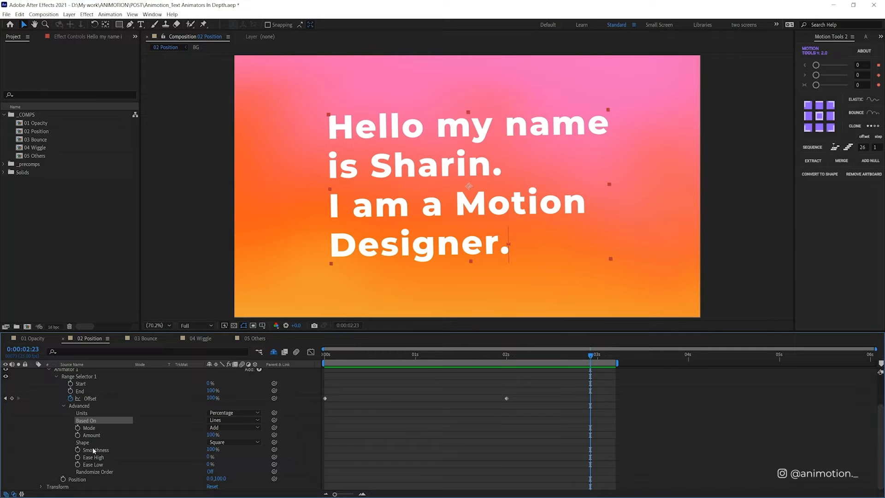
Step: Duplicate the text layer and hide the original
scroll(101, 444, up, 1)
scroll(101, 444, down, 1)
scroll(98, 439, up, 1)
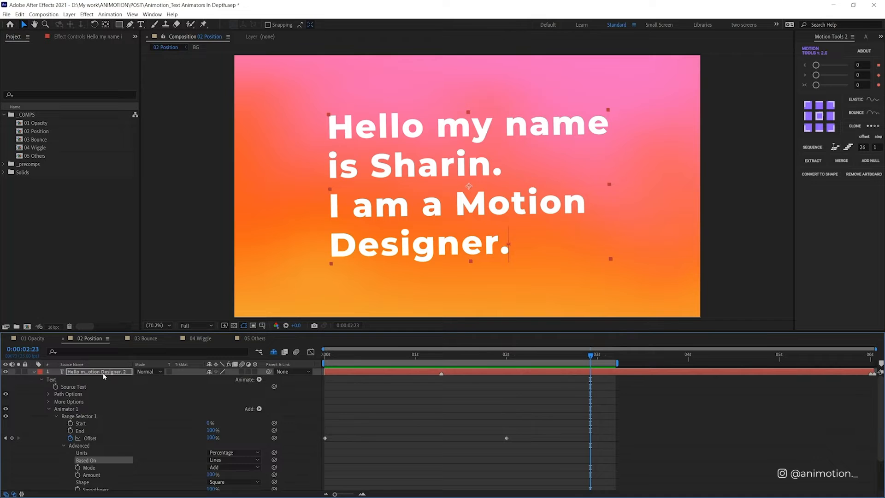
click(104, 374)
key(ctrl+d)
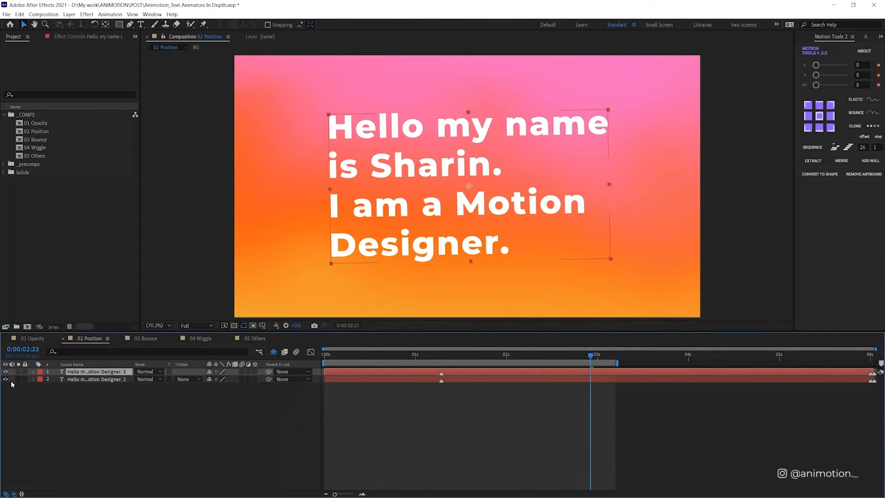
click(5, 379)
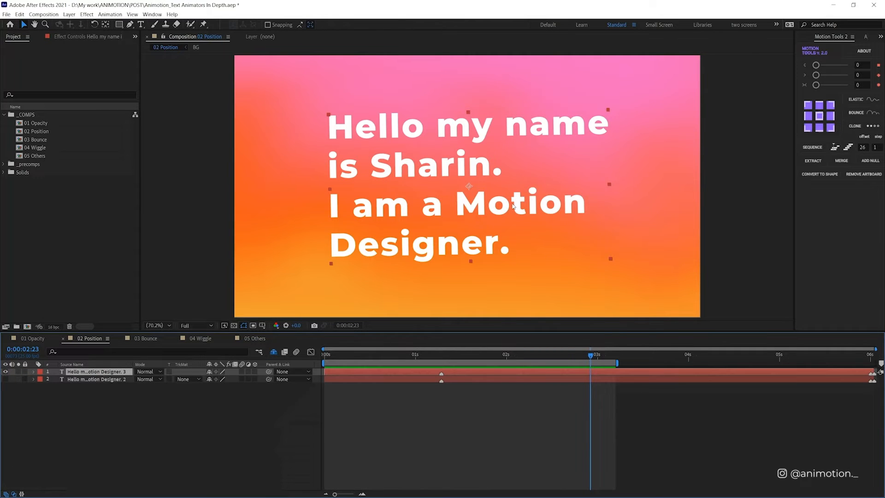
Step: Replace the duplicate's text with a row of 22 periods, then center its anchor point and the layer in the composition
double_click(448, 238)
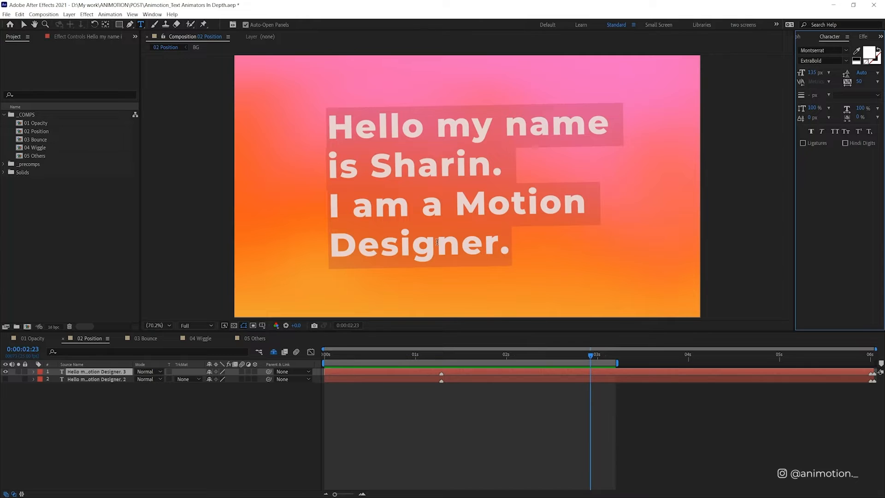
text(......................)
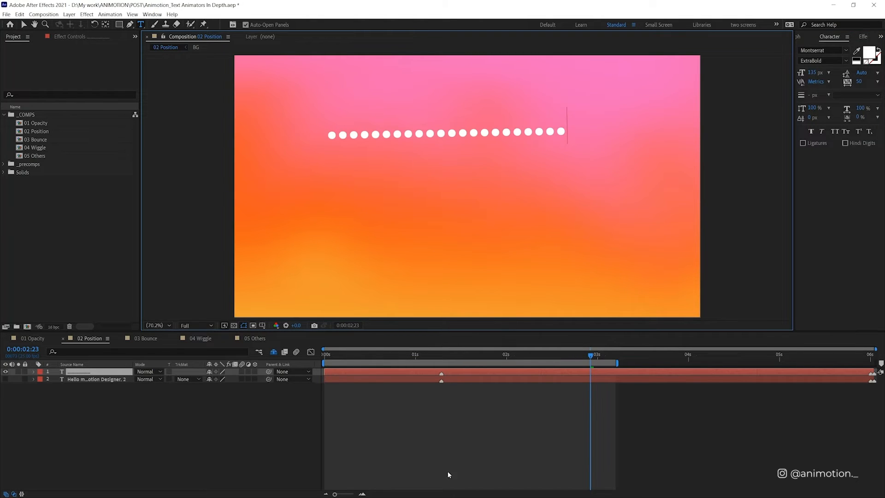
click(516, 371)
key(ctrl+alt+Home)
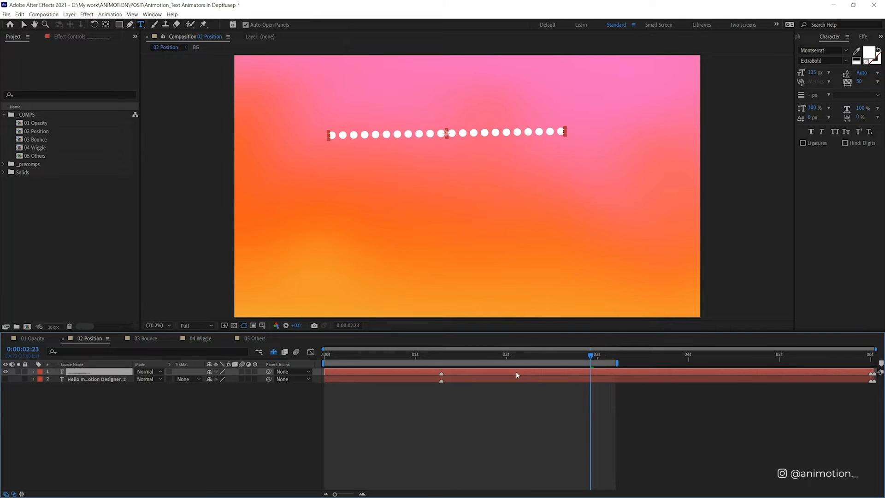
key(ctrl+Home)
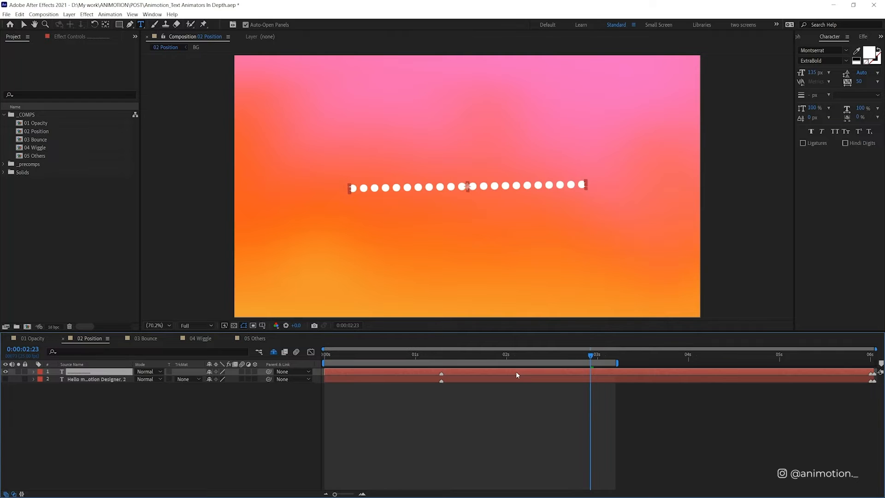
Step: Base the dots layer's range selector on Characters and scrub to 0:00:01:08 to inspect the Square shape
click(32, 373)
click(41, 380)
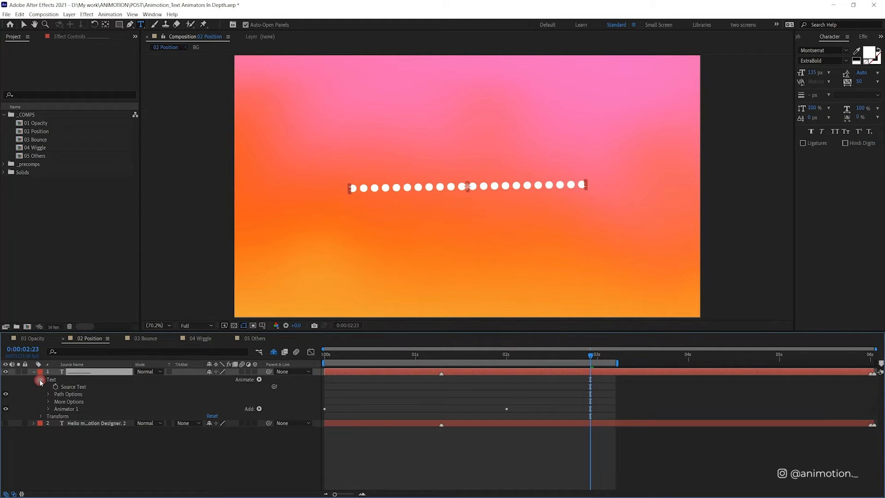
click(48, 408)
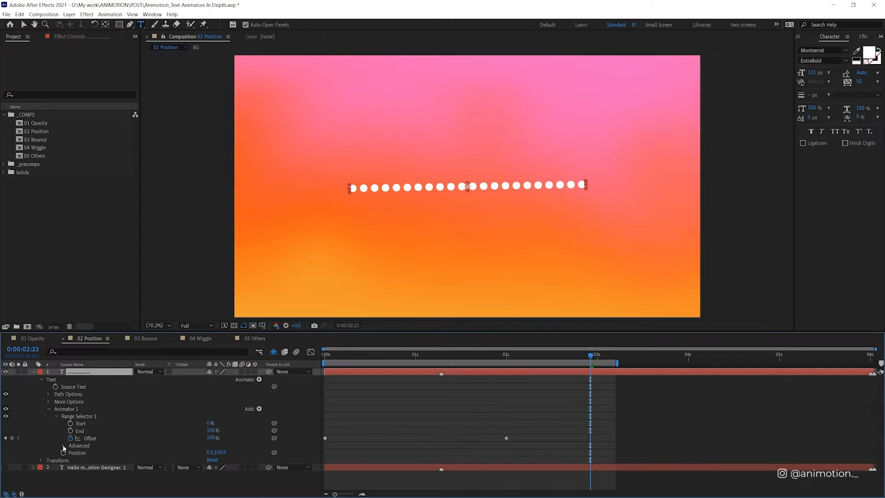
click(63, 446)
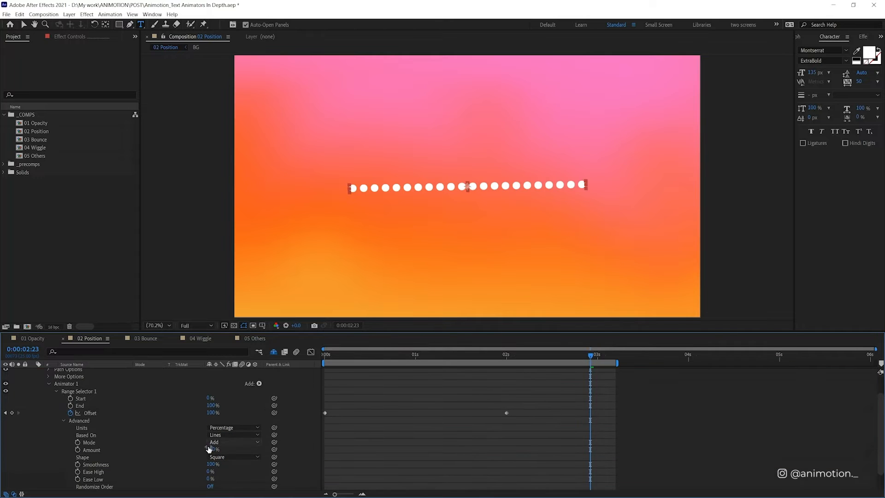
click(233, 435)
click(251, 444)
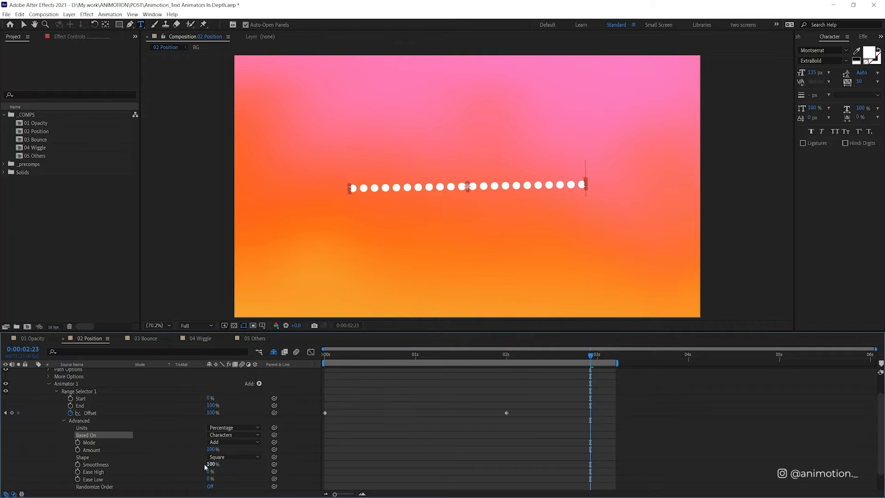
drag(378, 356, 445, 355)
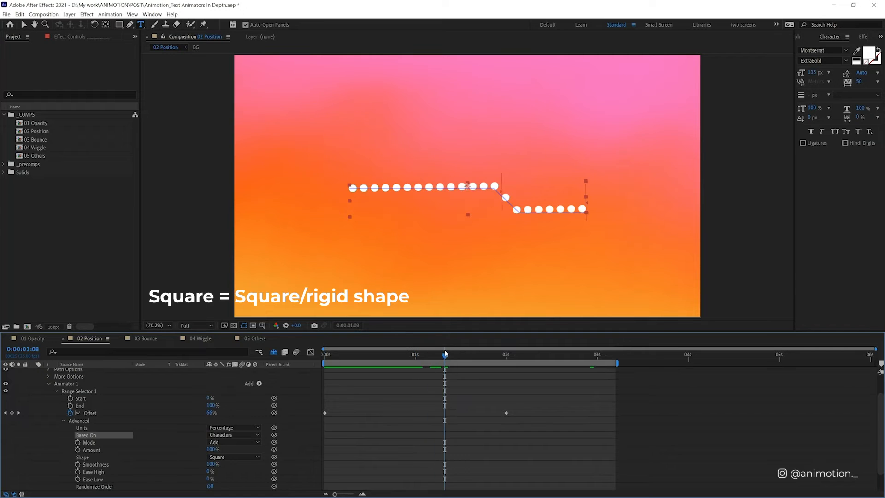
Step: Try the Ramp Up shape on the dots' range selector and play it from the first frame
scroll(251, 449, down, 1)
click(246, 437)
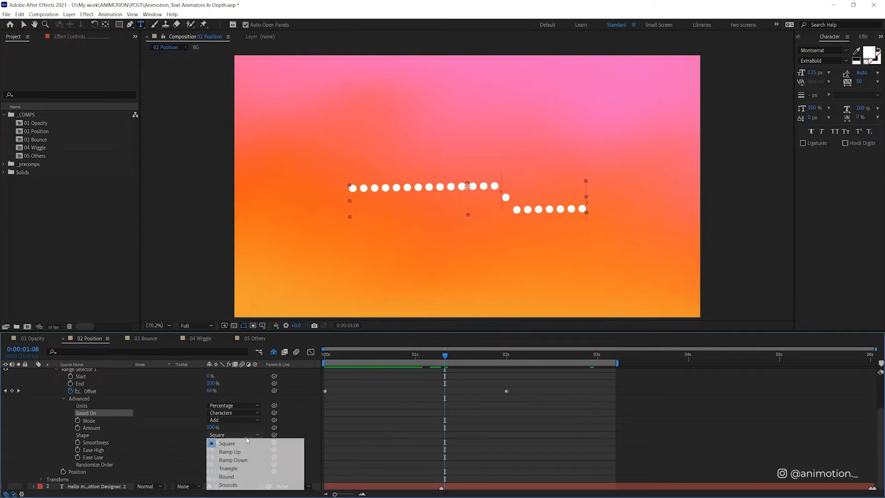
click(230, 452)
click(336, 356)
click(326, 362)
key(space)
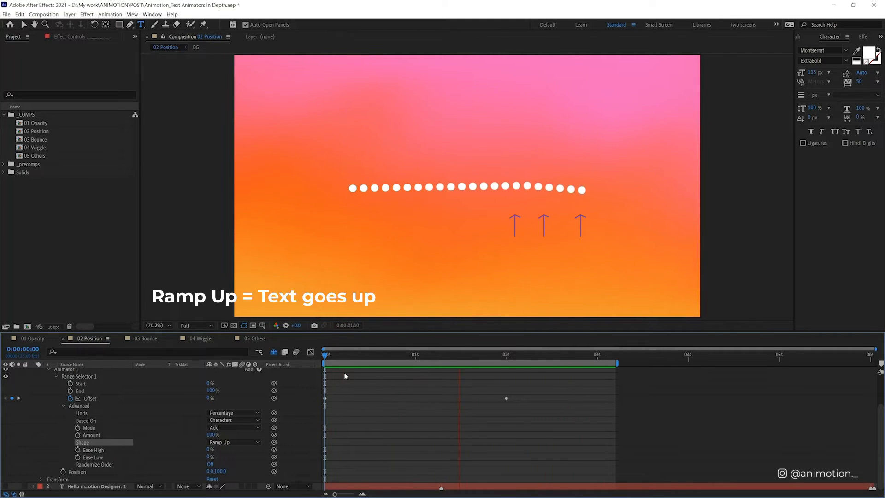
Step: Try the Ramp Down shape on the dots' range selector, play it, and return to the first frame
click(234, 442)
click(226, 466)
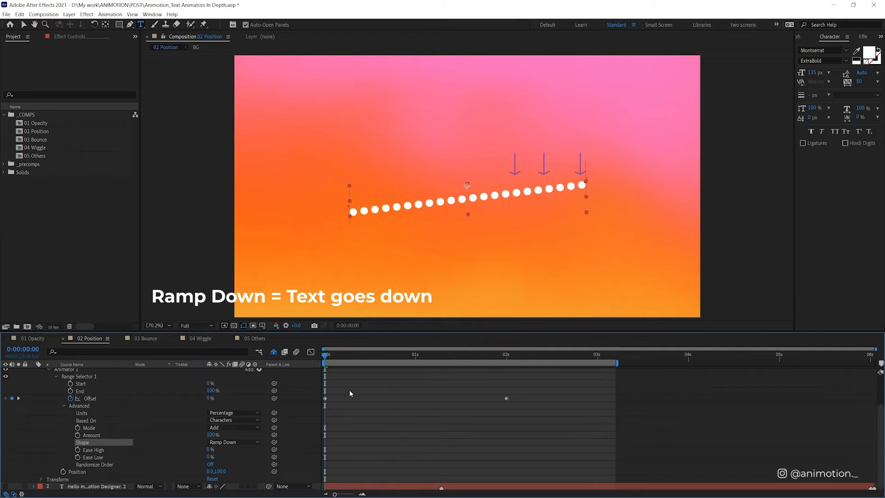
key(space)
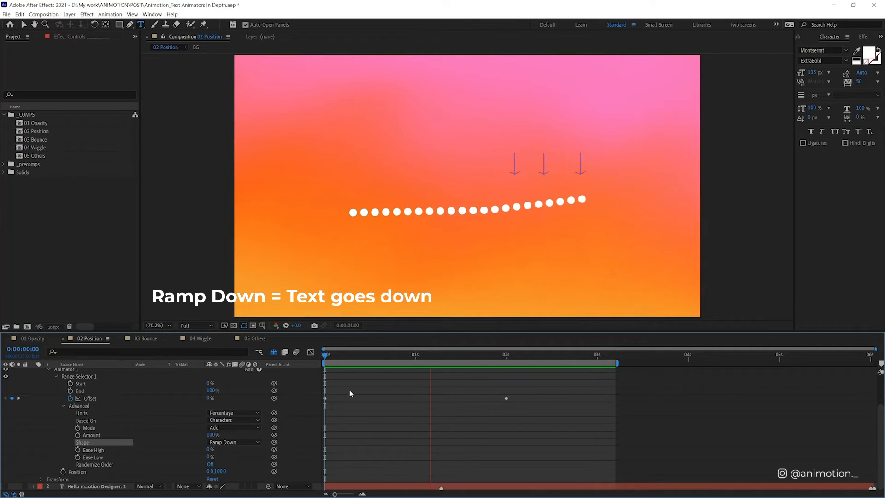
key(space)
drag(337, 355, 316, 363)
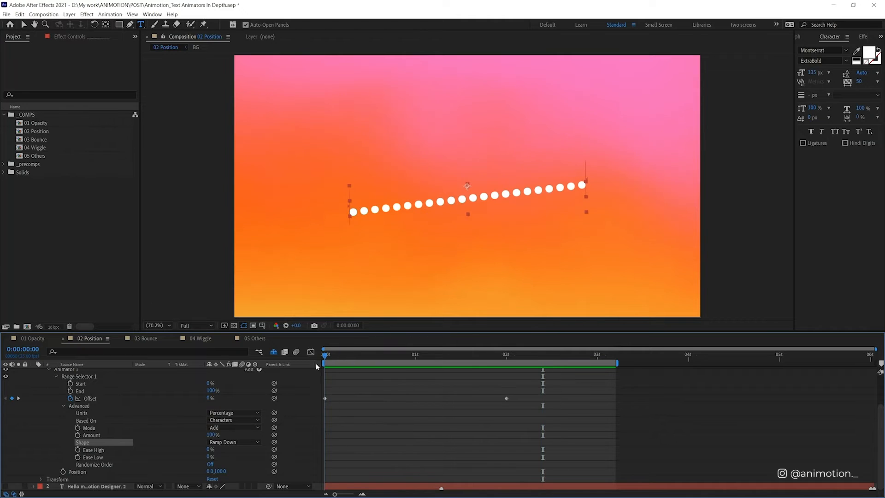
Step: Set the range selector's shape to Ramp Up and its first Offset keyframe to -100%
click(237, 440)
click(246, 459)
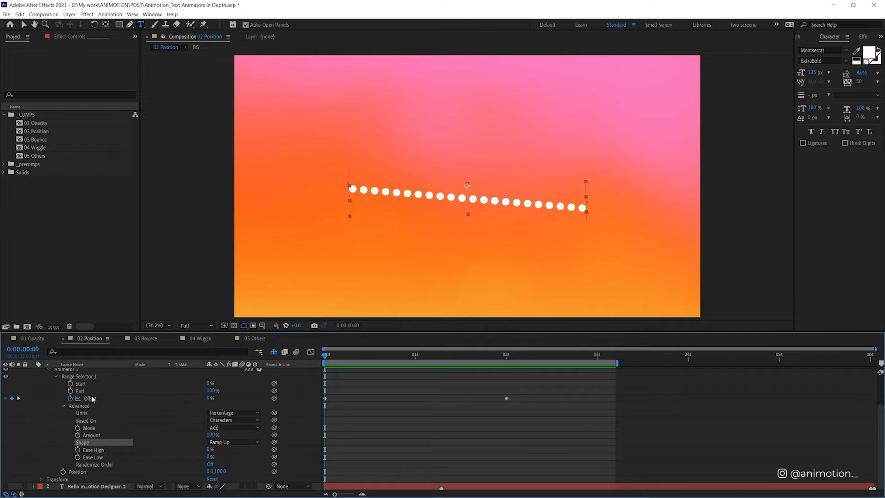
drag(213, 399, 121, 409)
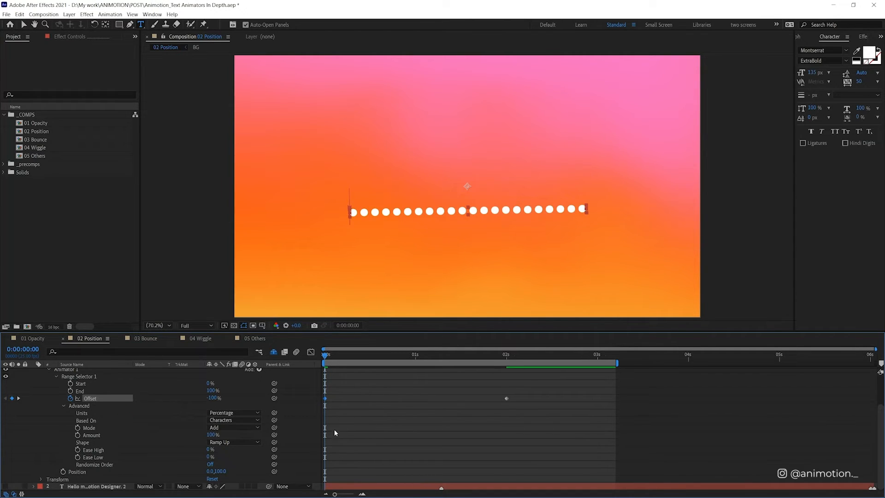
Step: Play the Ramp Up animation from the first frame to check the full movement of the dots
key(space)
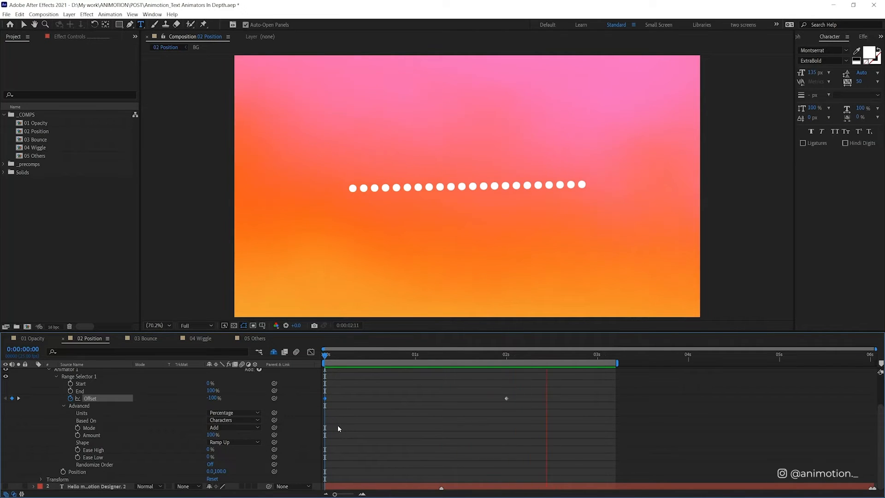
key(space)
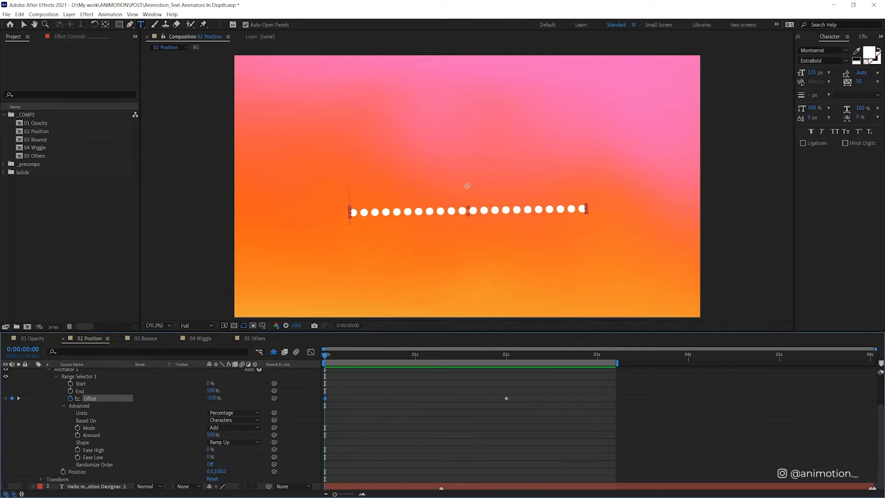
key(space)
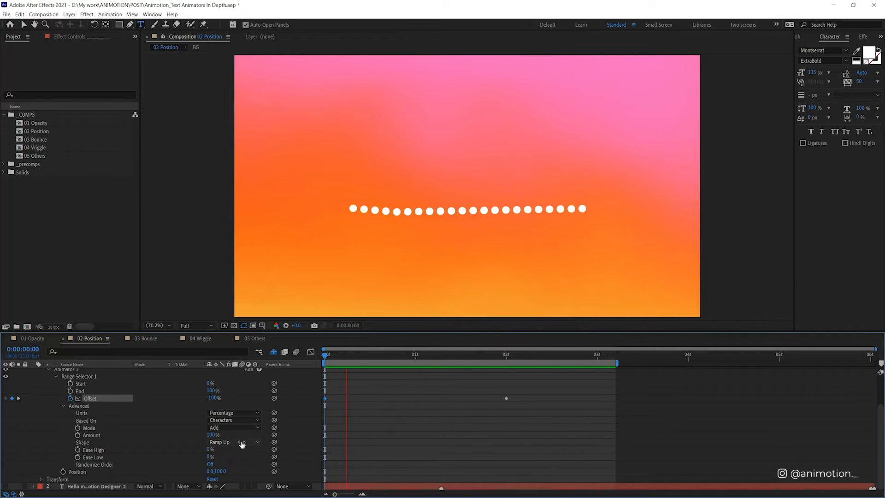
Step: Try the Ramp Down shape on the dots' range selector and preview the movement
click(242, 442)
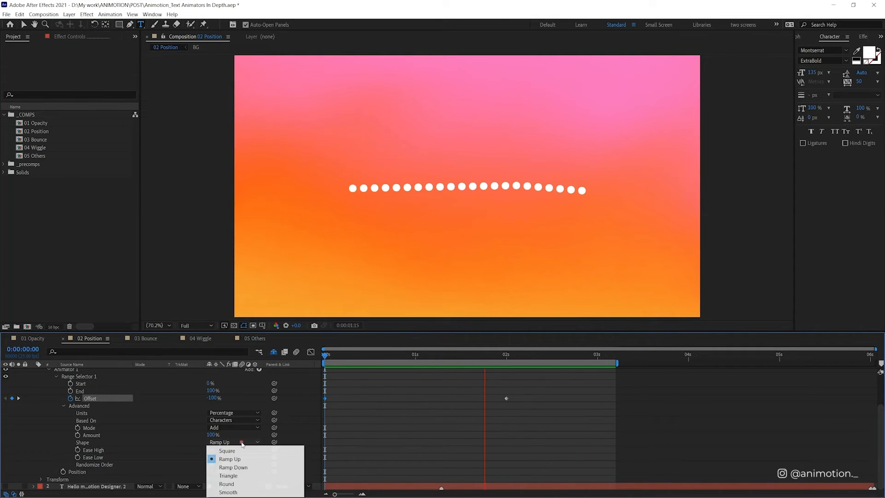
click(236, 467)
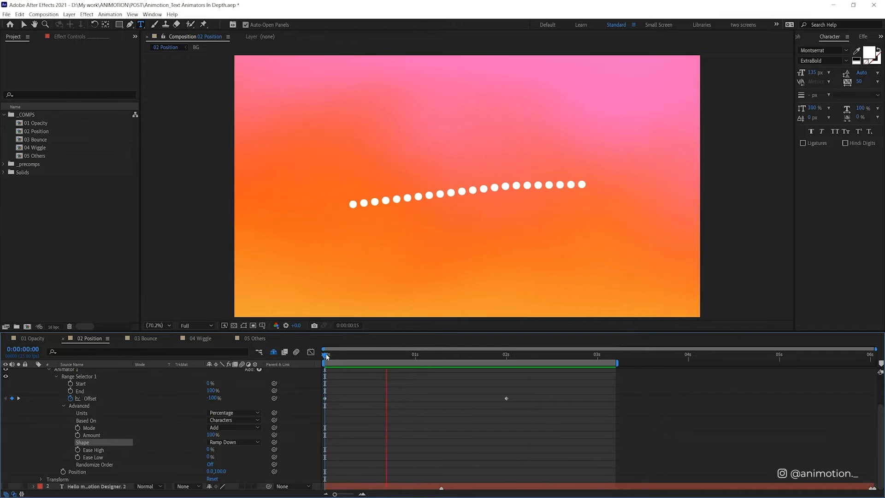
click(227, 444)
Step: Try the Triangle shape on the dots' range selector and scrub through the first second of the animation
click(237, 443)
click(228, 475)
click(344, 356)
drag(344, 358, 426, 342)
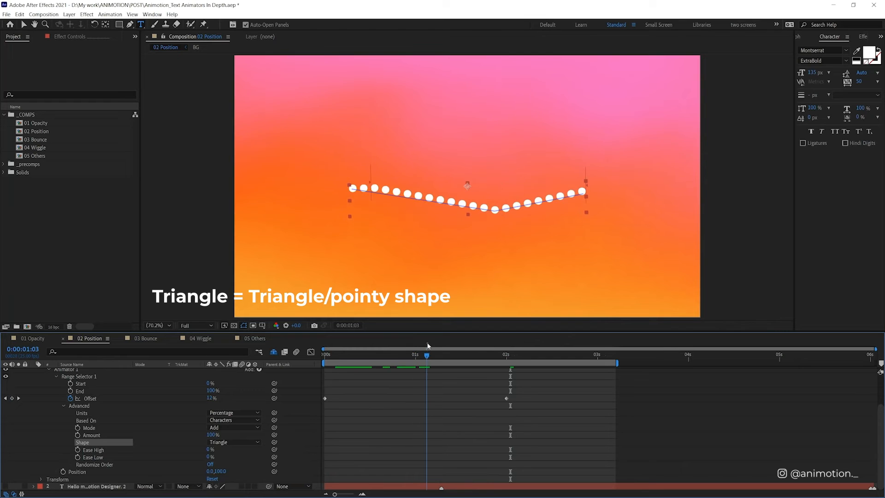
click(406, 359)
drag(406, 361, 409, 359)
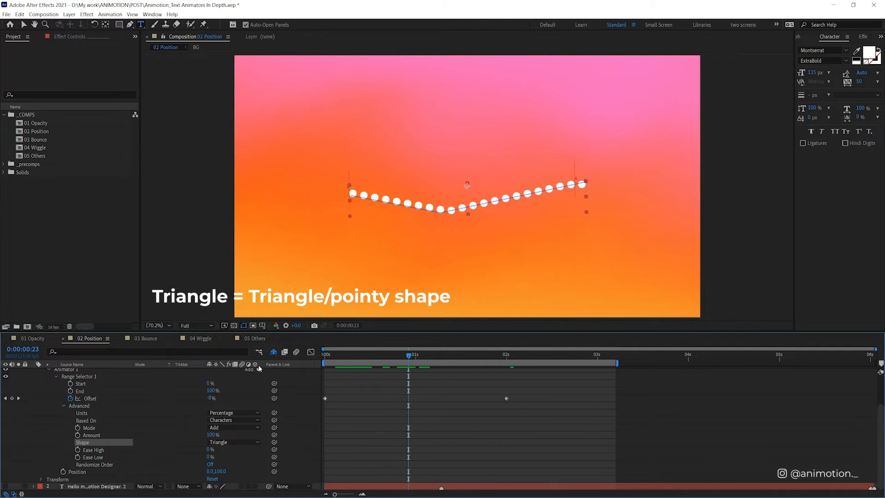
Step: Try the Round shape on the dots' range selector and scrub the animation around 21 frames
click(234, 442)
click(223, 482)
mouse_move(404, 355)
mouse_down()
mouse_move(462, 350)
mouse_move(401, 358)
mouse_up()
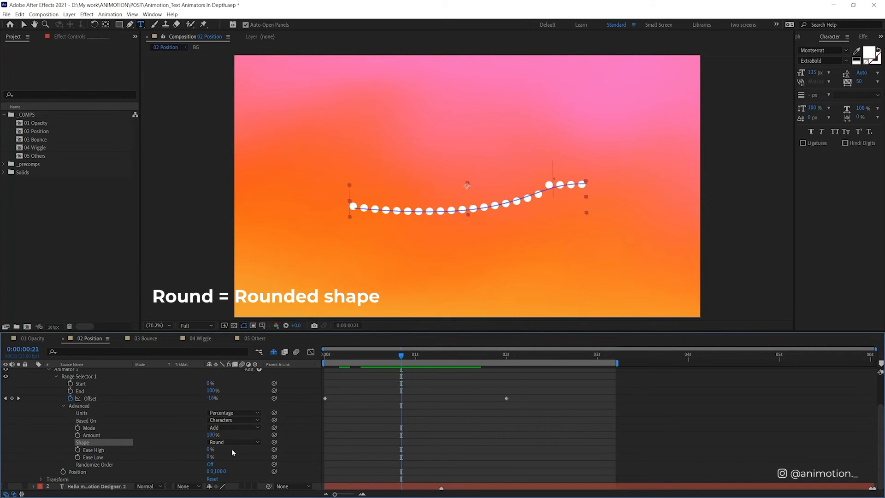
Step: Try the Smooth shape on the dots' range selector, preview it, and return to the first frame
click(234, 442)
click(225, 491)
click(351, 356)
key(space)
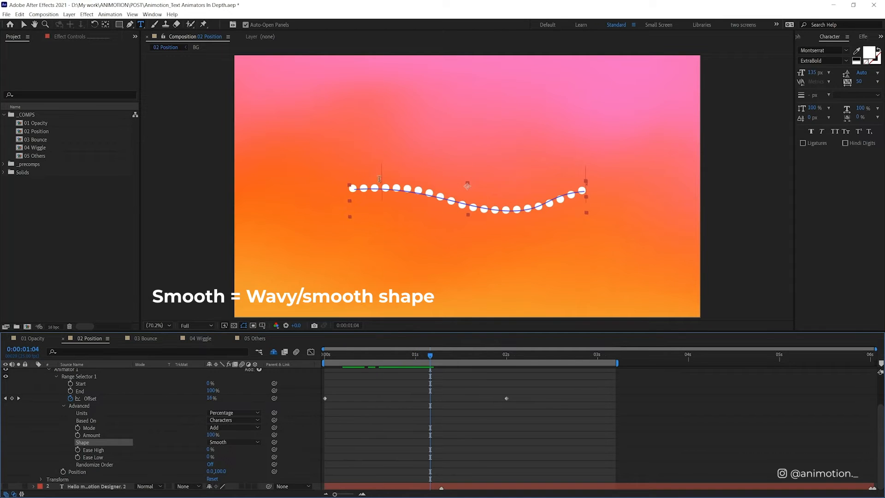
key(space)
drag(343, 372, 287, 386)
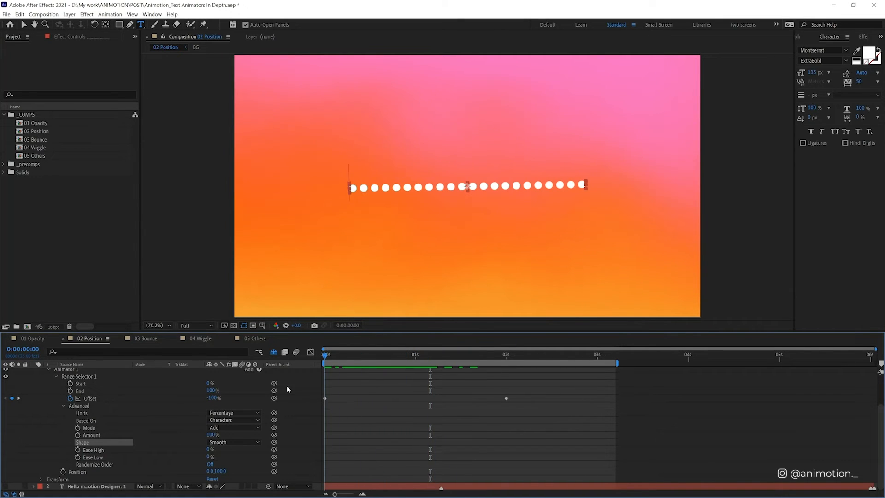
Step: Set the range selector's shape to Ramp Up and Ease High to 100%, and play the animation
click(252, 444)
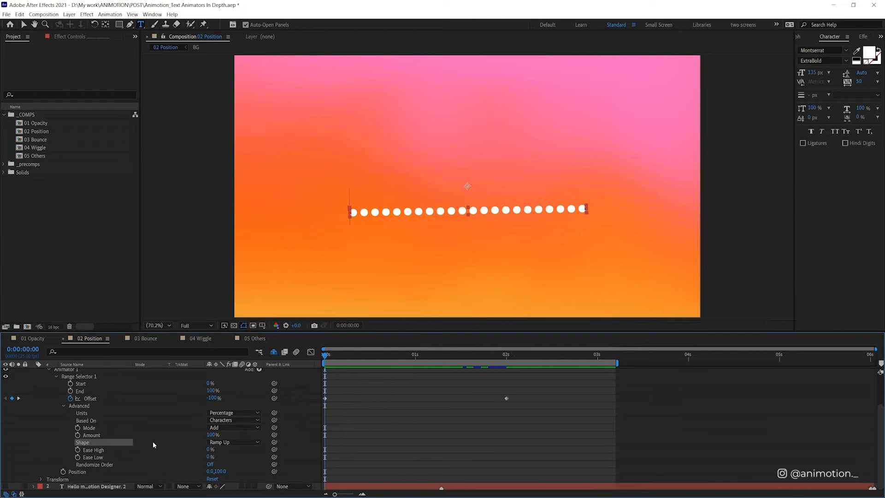
drag(211, 449, 322, 444)
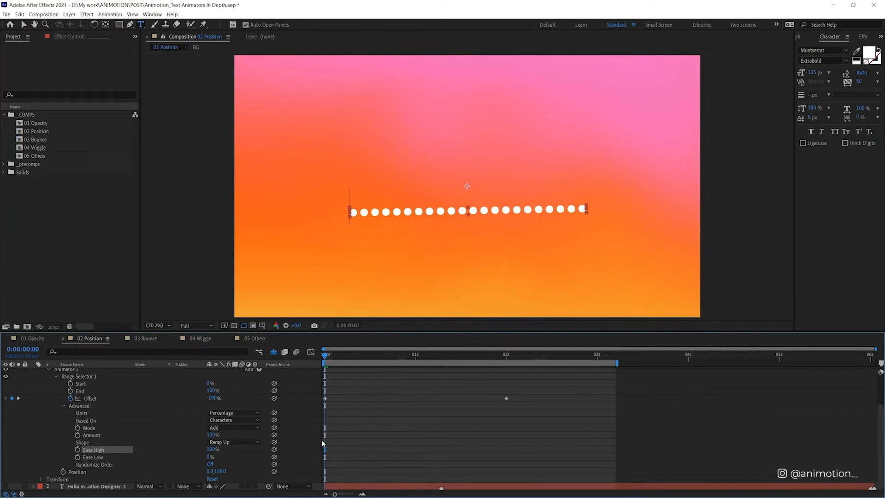
click(378, 391)
key(space)
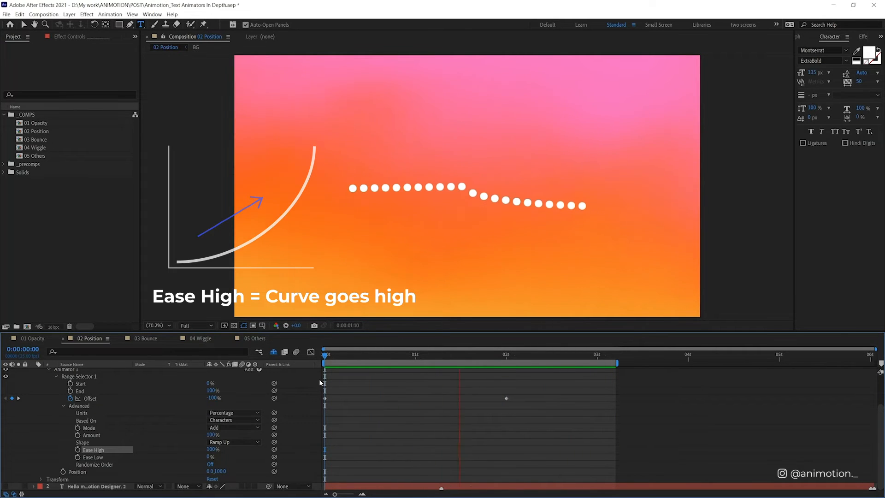
Step: Set Ease High to 0% and Ease Low to 100%, and play the dots' animation
click(212, 449)
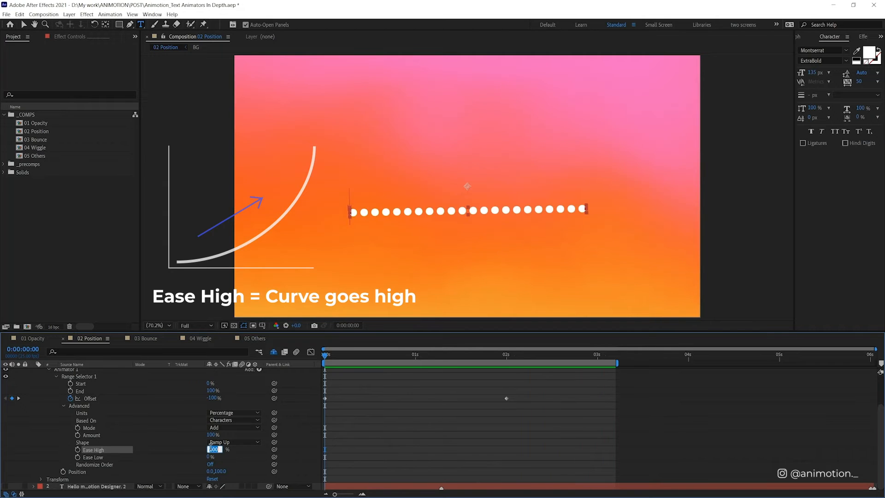
text(0)
key(Tab)
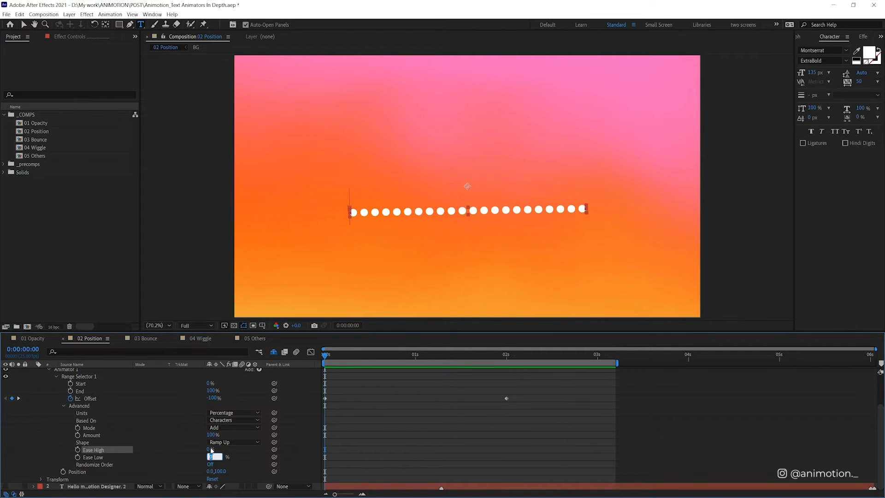
text(100)
key(Return)
key(space)
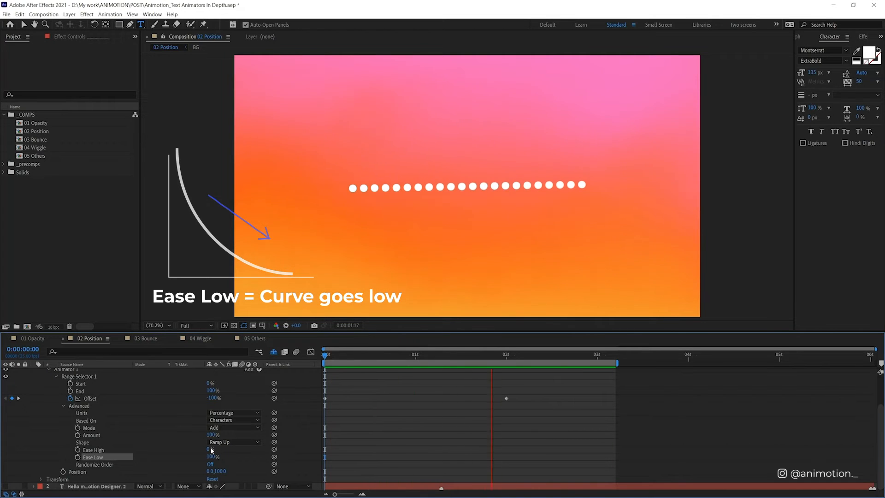
key(space)
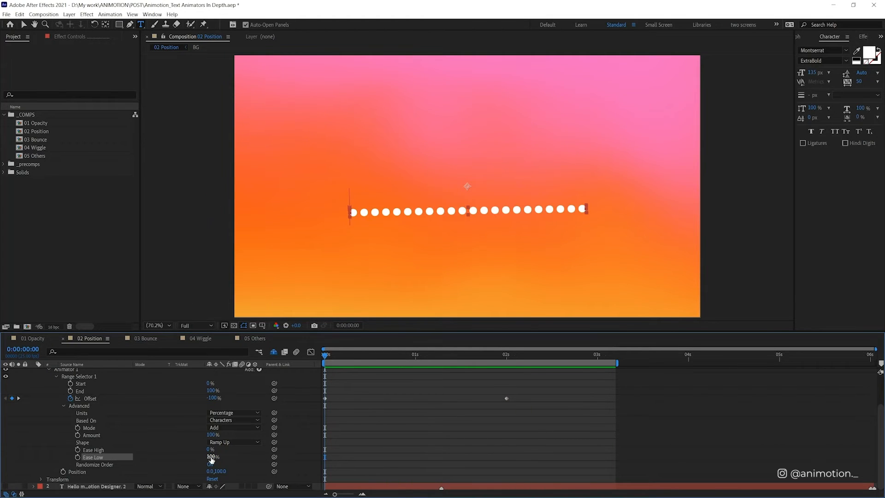
Step: Set Ease Low to 0% and Ease High to 100%, and replay the dots' animation for comparison
click(211, 457)
text(0)
key(Return)
click(208, 450)
text(100)
key(Return)
key(space)
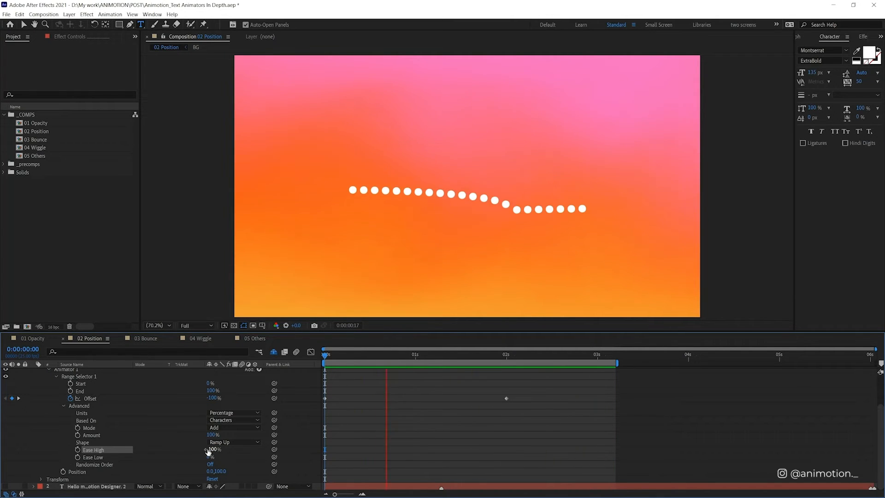
Step: Reset Ease High to 0%, preview an Ease Low of -100%, and undo the Ease Low change
click(211, 449)
key(Tab)
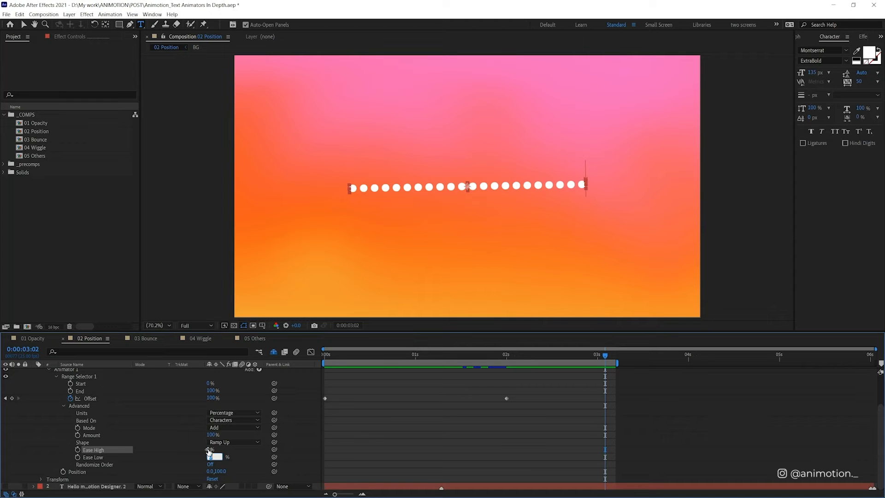
text(-100)
key(Return)
key(space)
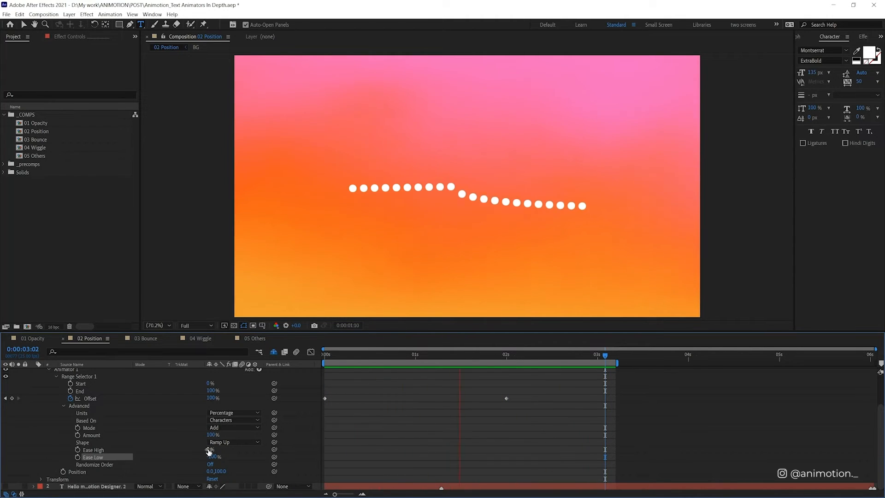
key(ctrl+z)
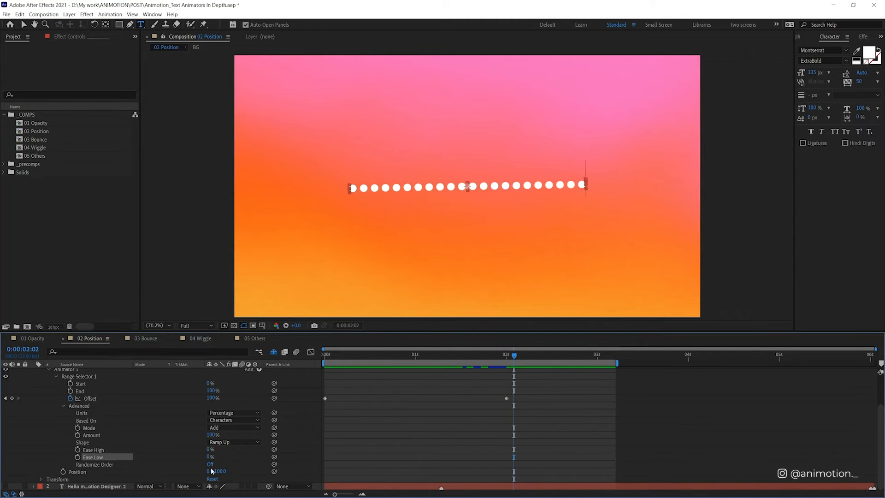
Step: Turn on Randomize Order for the dots' range selector, play the animation, and scrub its opening frames
click(211, 464)
key(space)
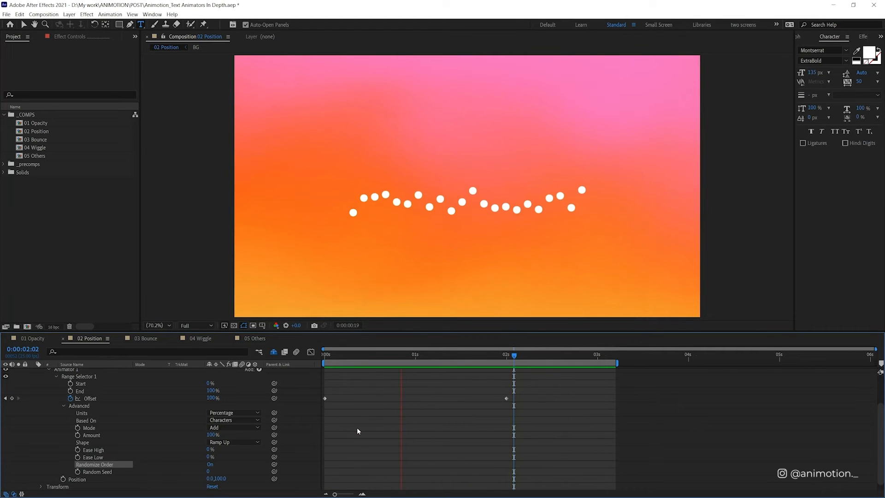
mouse_move(345, 354)
mouse_down()
mouse_move(327, 354)
mouse_move(351, 354)
mouse_up()
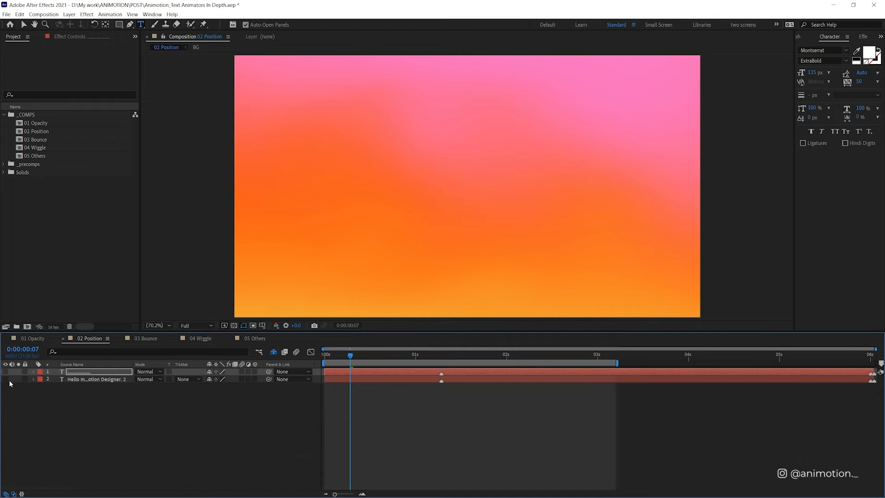
Step: Hide the dots layer, show the "Hello my name" text layer, and copy it into the 03 Bounce composition
click(5, 379)
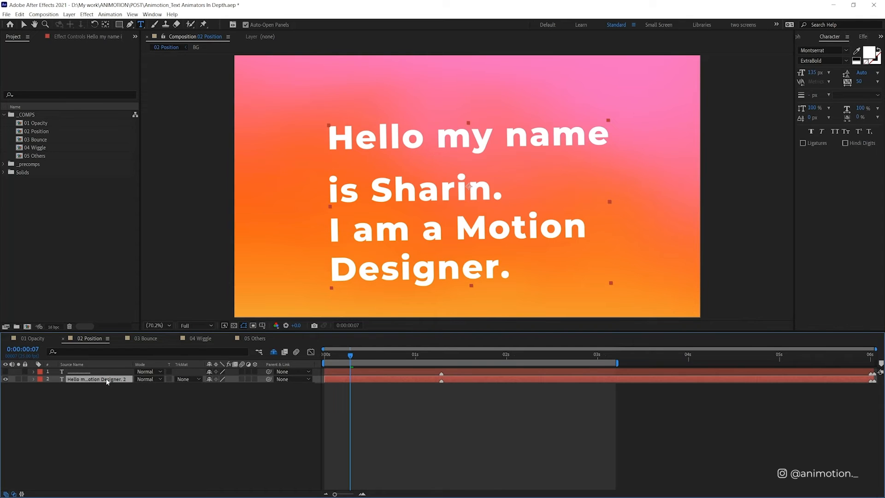
click(145, 340)
key(ctrl+d)
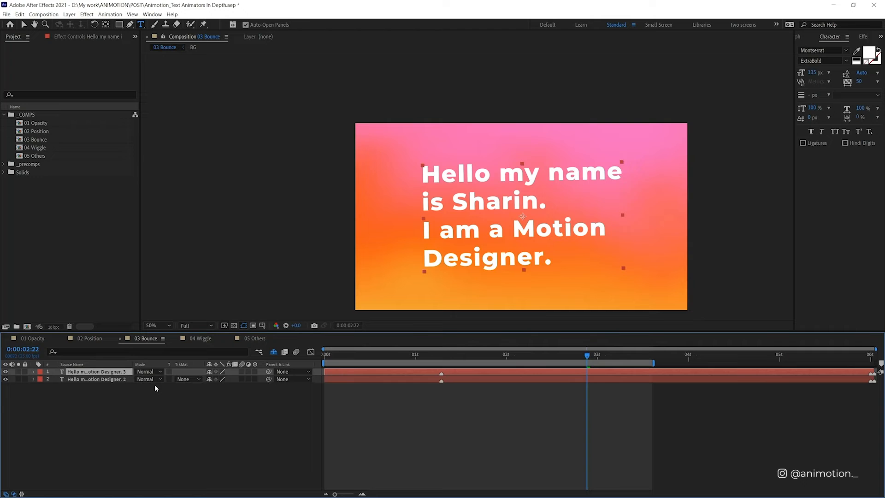
Step: Delete the old text layer in 03 Bounce and reveal the copied layer's modified properties, with the playhead at the first frame
click(117, 380)
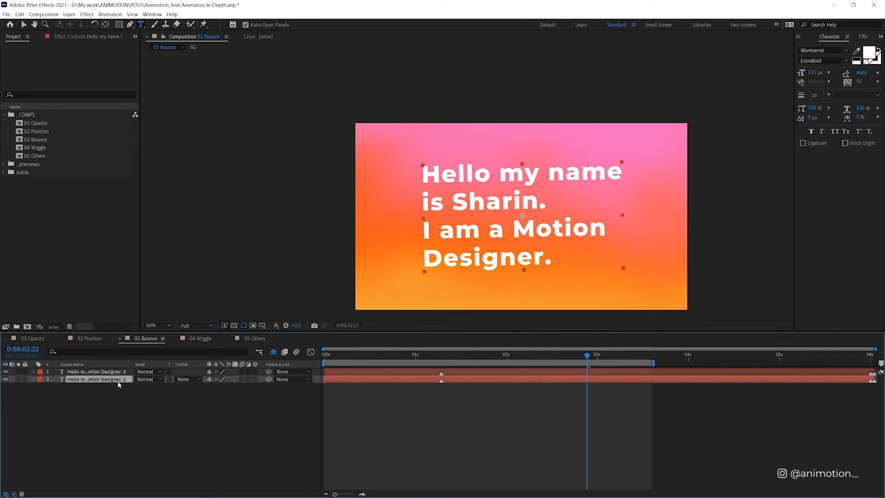
key(Delete)
click(349, 372)
key(u)
key(u)
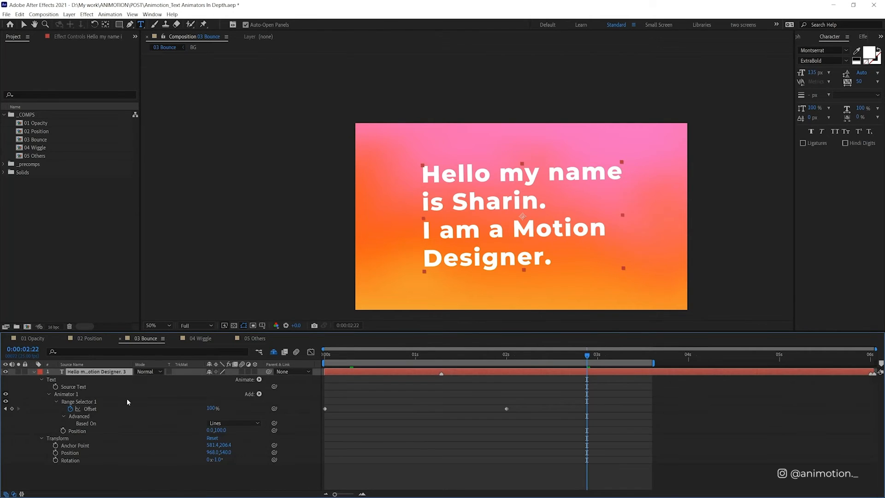
drag(430, 359, 311, 387)
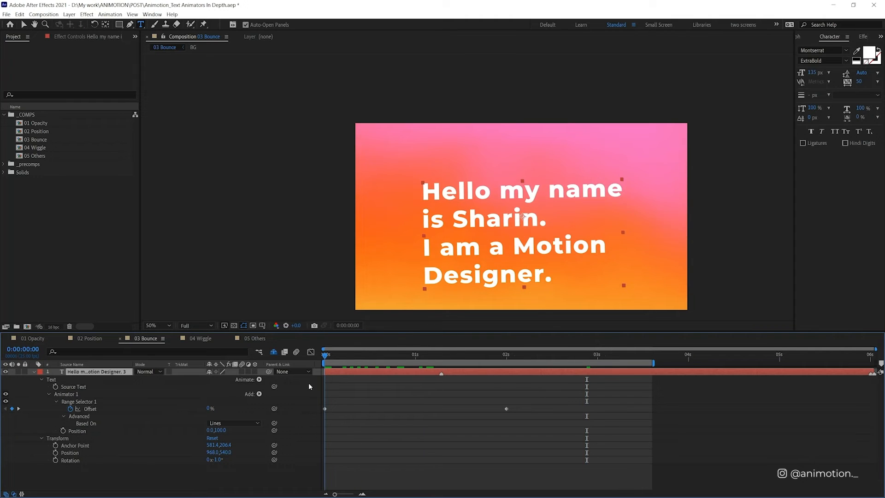
Step: Rename the text layer's Animator 1 as Position01 and base its range selector on Characters
click(67, 395)
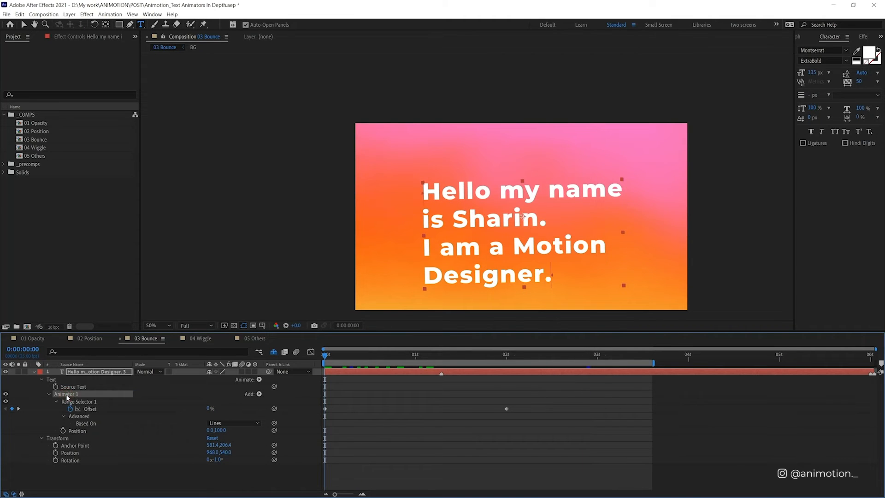
key(Return)
text(Position01)
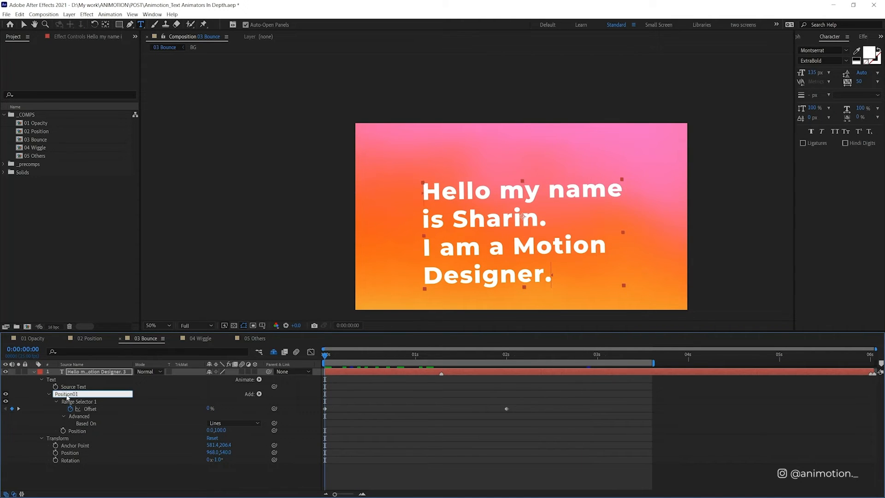
key(Return)
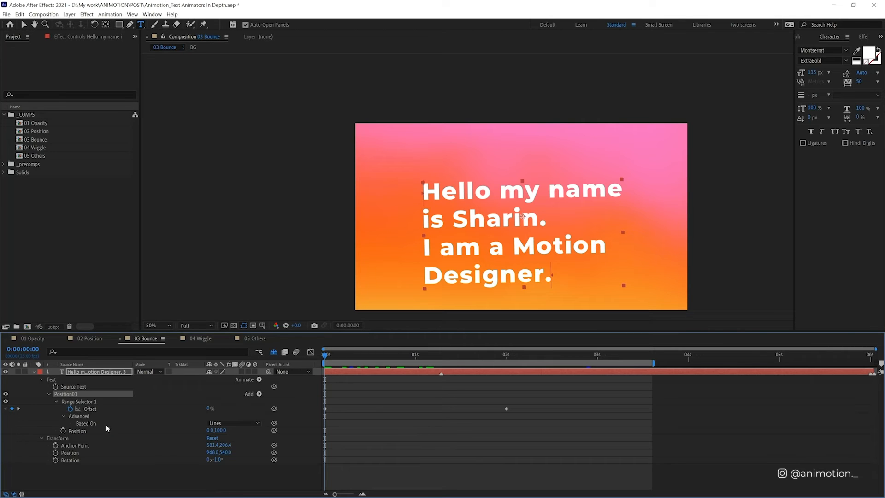
click(239, 422)
click(225, 432)
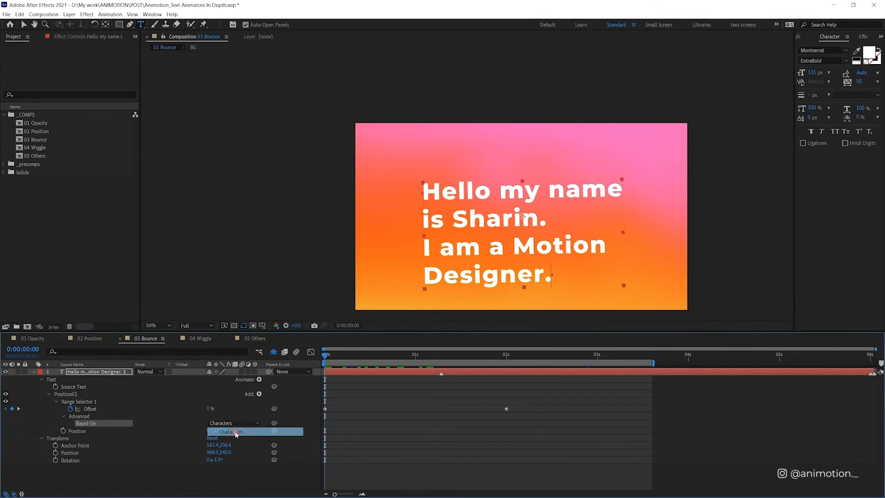
Step: Duplicate the Position01 animator and set the duplicate's vertical Position value to -100
click(85, 394)
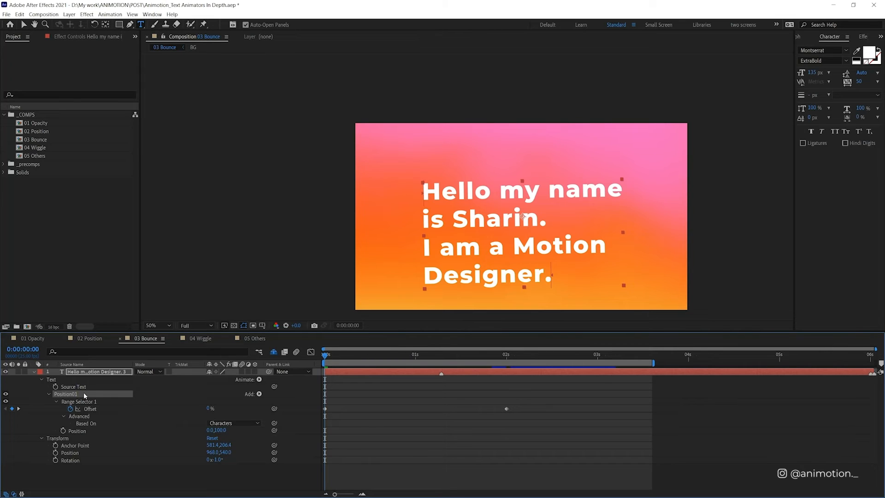
key(ctrl+d)
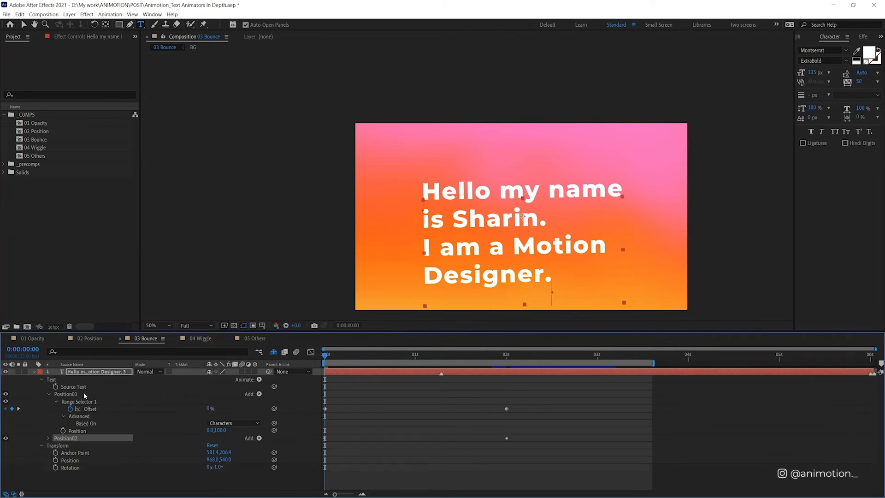
click(49, 438)
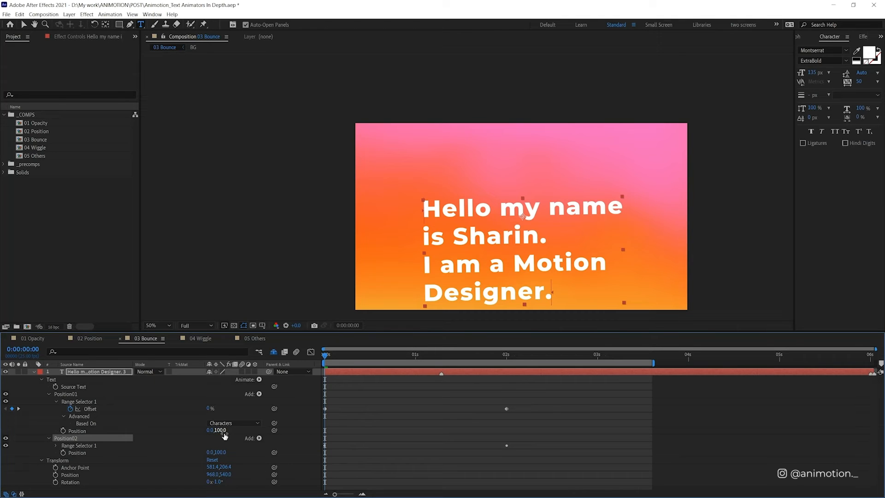
click(221, 452)
text(-1000)
key(Return)
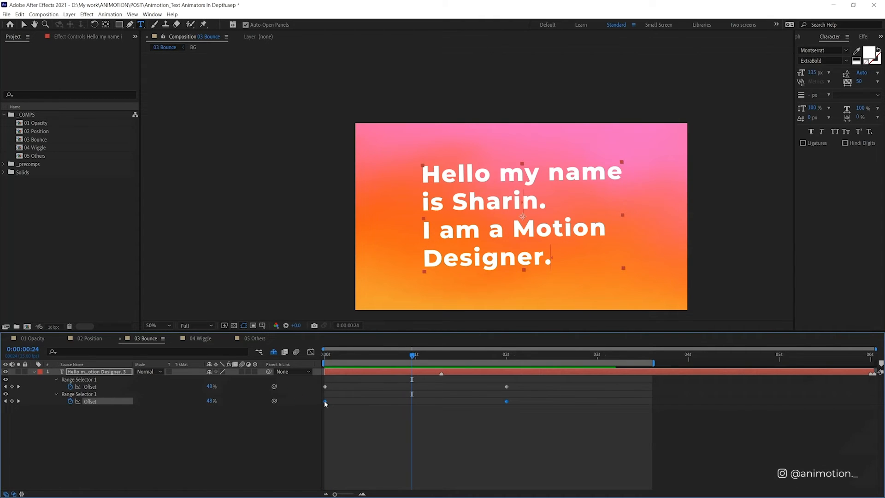
Step: Delay both Offset keyframes of the second animator by about two frames and return to the first frame
drag(325, 404, 334, 402)
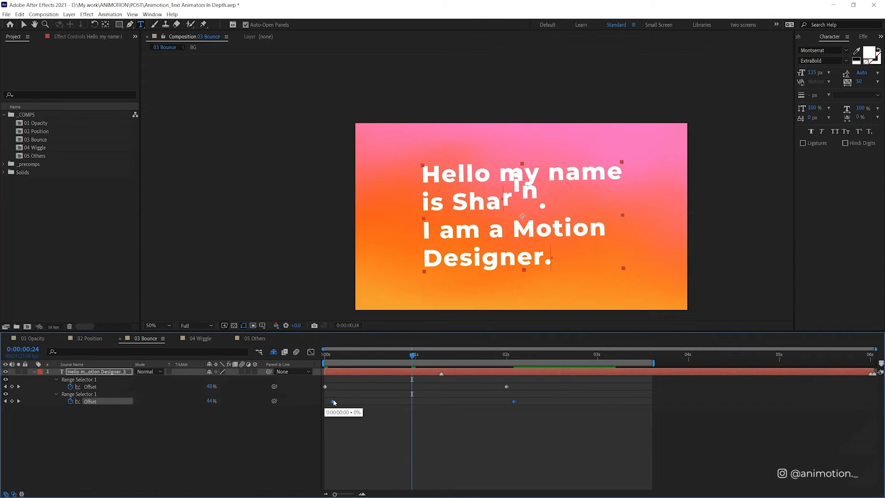
key(Home)
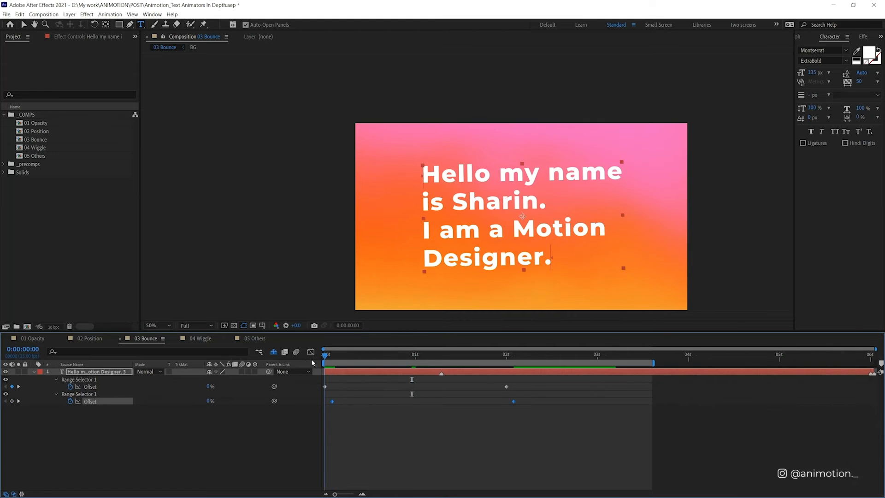
Step: Set the vertical Position of the Position02 animator to -50 and preview the bounce
key(space)
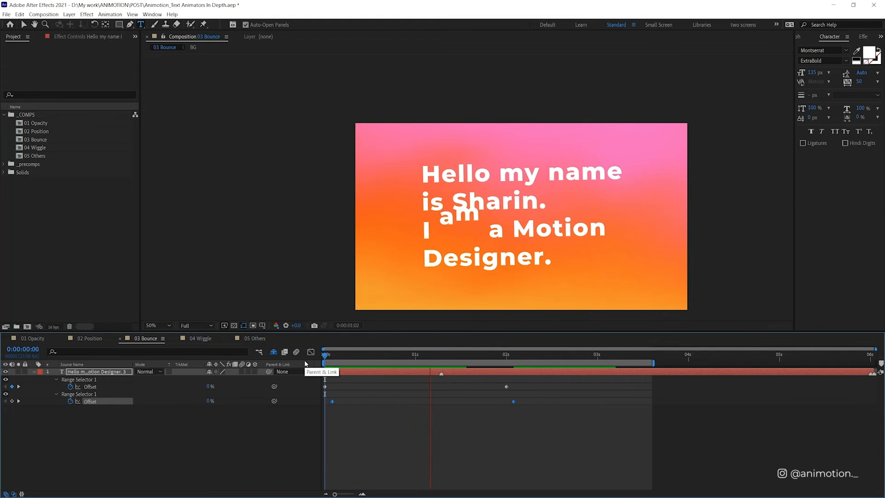
key(space)
key(u)
key(u)
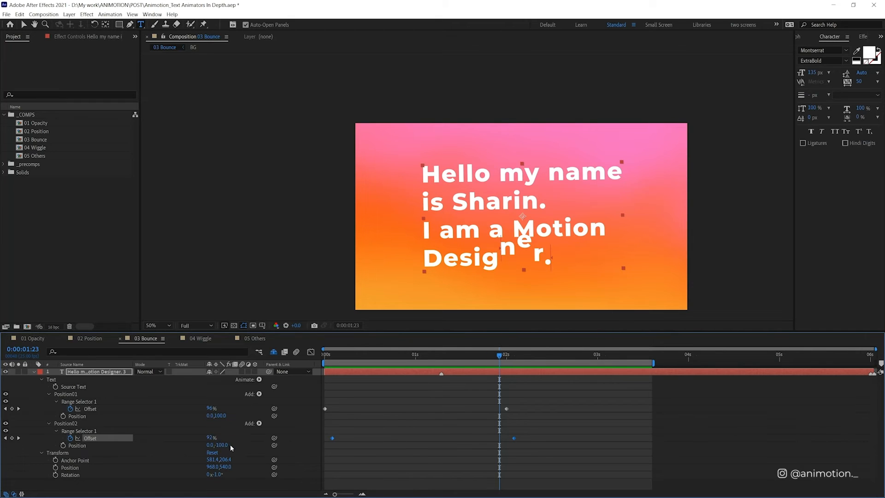
click(221, 445)
text(-50)
key(Return)
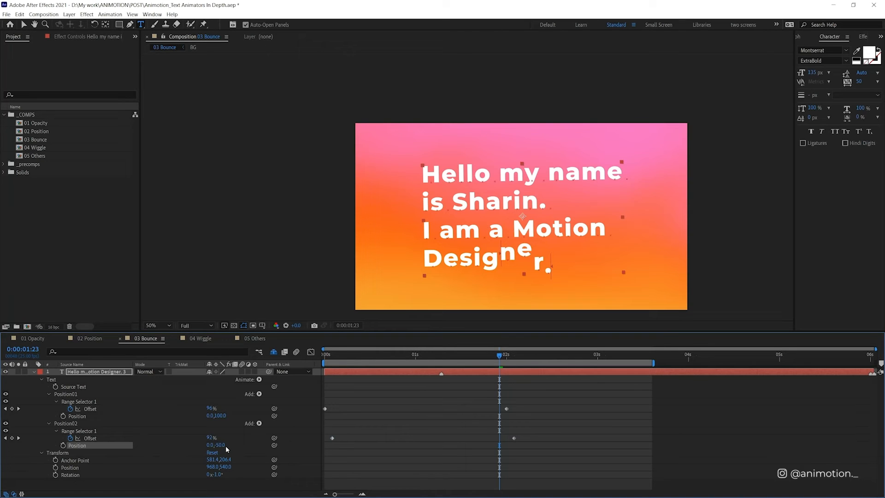
key(space)
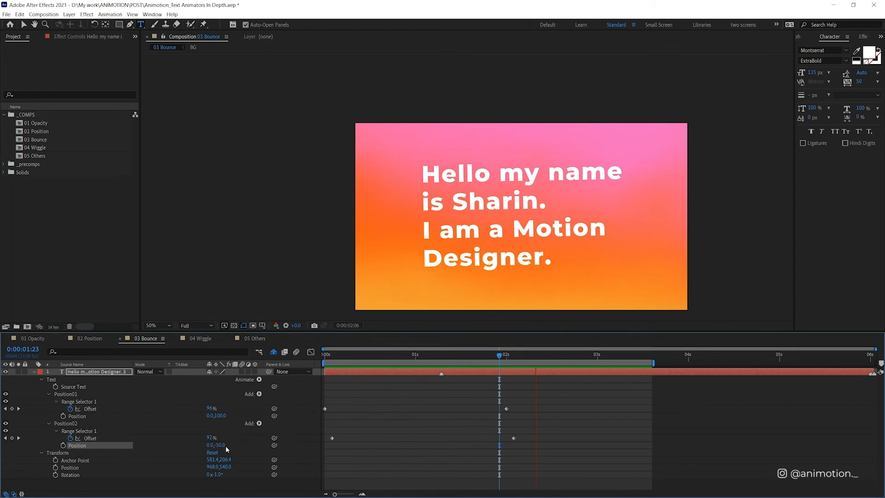
key(space)
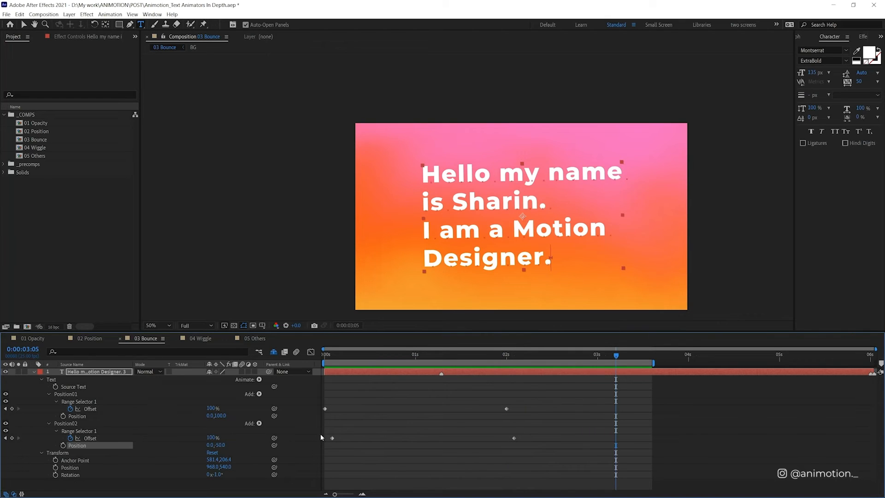
Step: Duplicate the Position02 animator and set the duplicate's vertical Position to 25
click(74, 424)
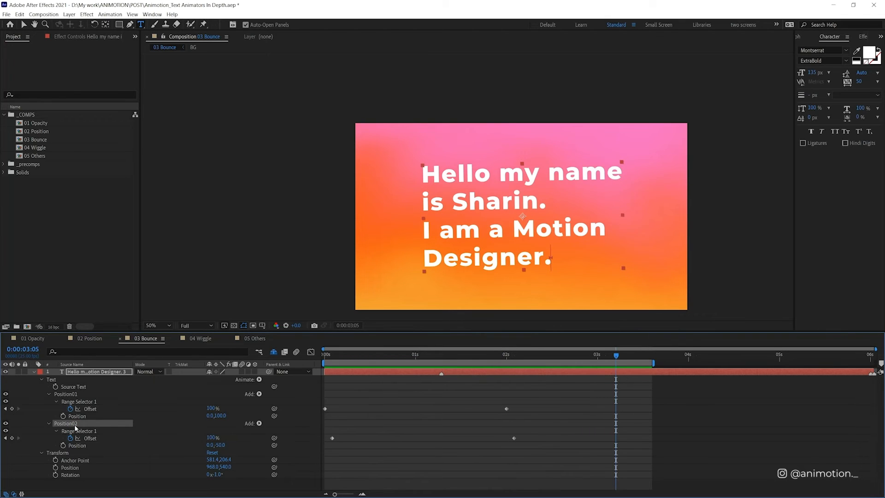
key(ctrl+d)
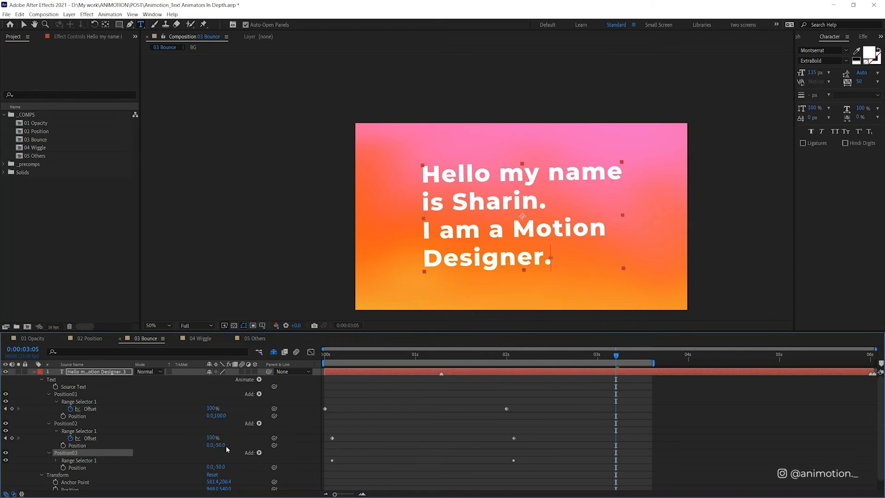
click(220, 467)
text(25)
key(Return)
Step: Delay both Offset keyframes of Position03 by about two frames and play the animation
drag(549, 472, 340, 466)
click(373, 456)
key(space)
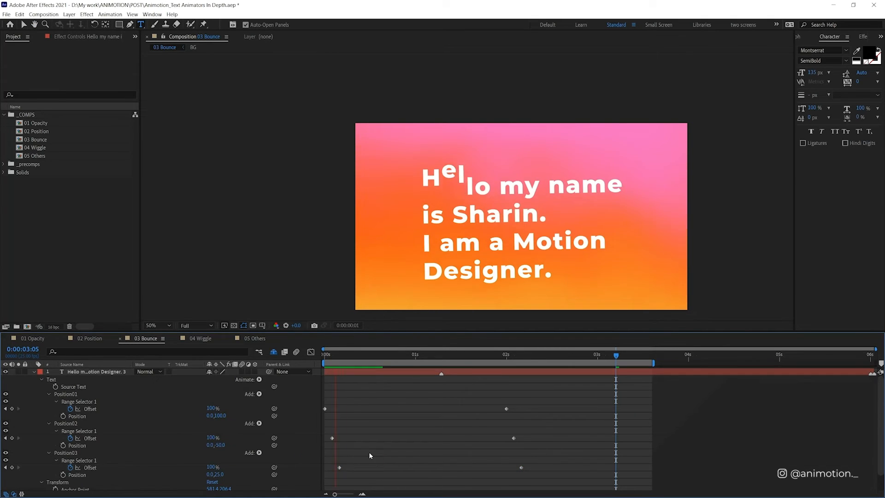
Step: Shift the Offset keyframe pairs so Position02 starts at about frame 5 and Position03 at about frame 13
click(339, 422)
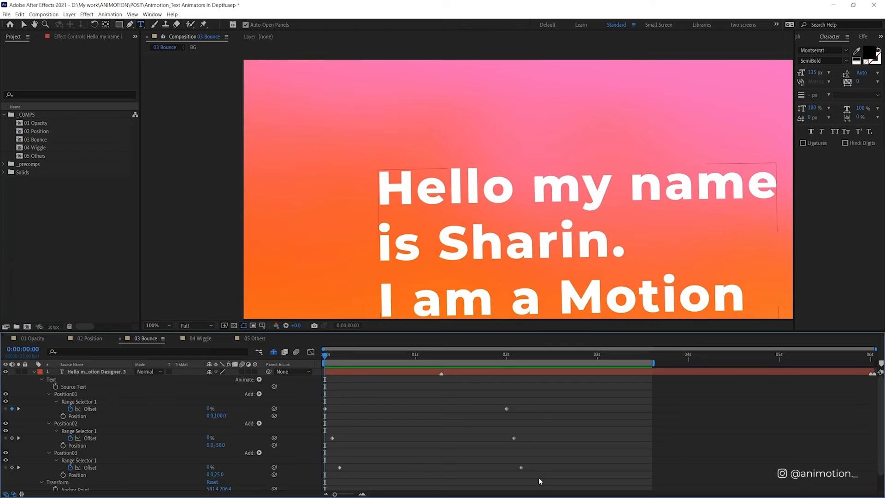
drag(549, 478, 345, 436)
drag(558, 480, 373, 468)
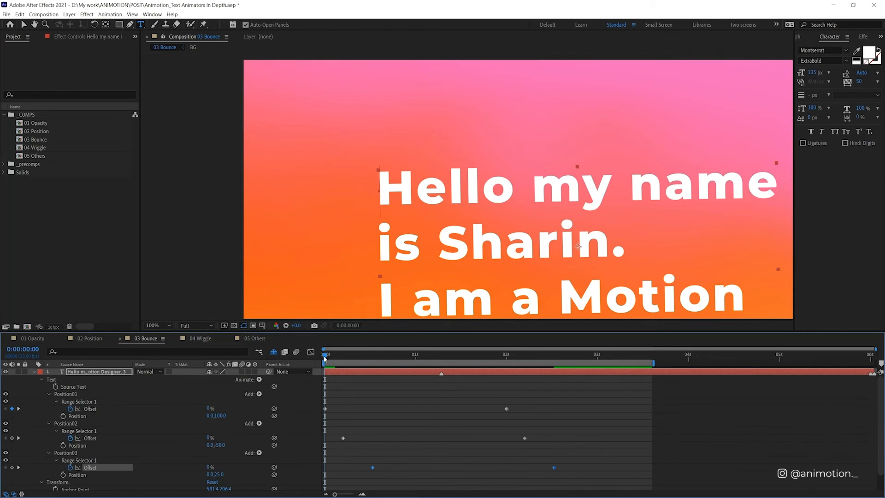
Step: Scrub through the opening frames and play the animation to examine how each animator moves the characters in turn
drag(326, 359, 335, 358)
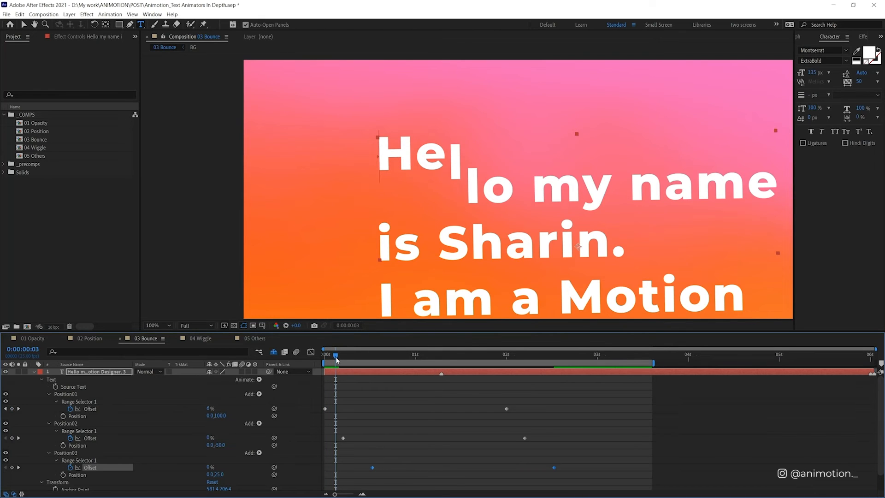
drag(338, 360, 359, 359)
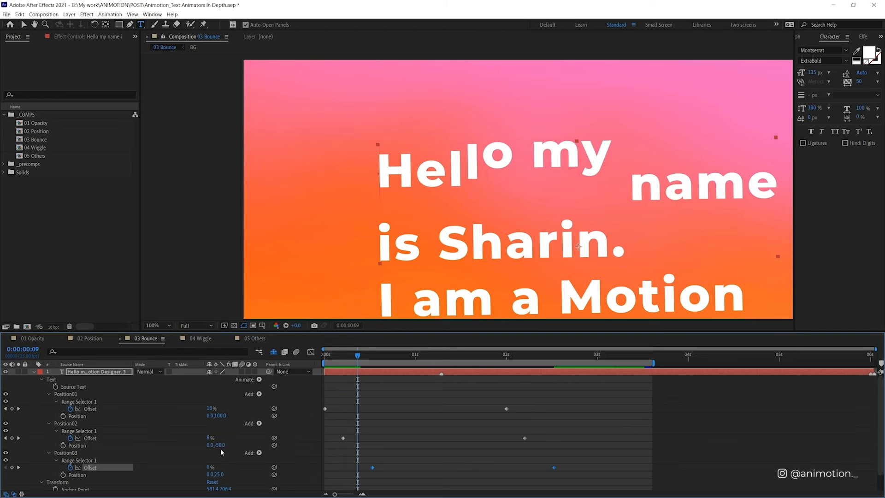
drag(356, 361, 383, 354)
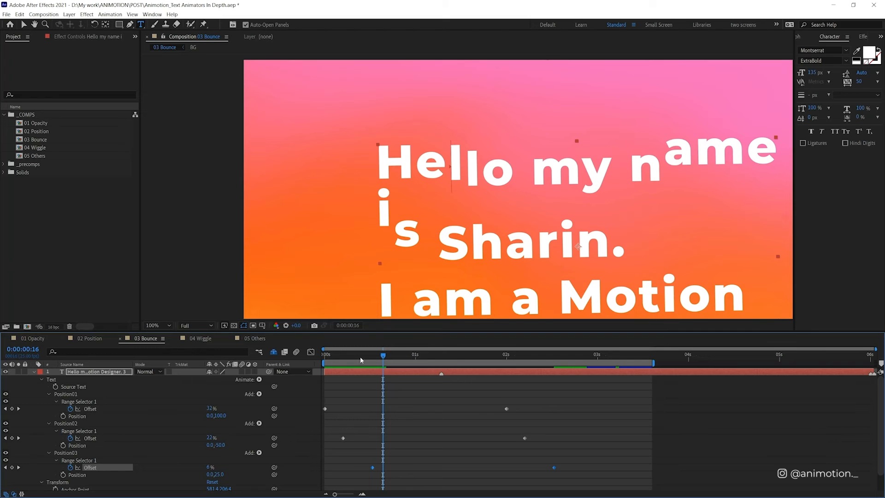
drag(360, 356, 311, 371)
key(space)
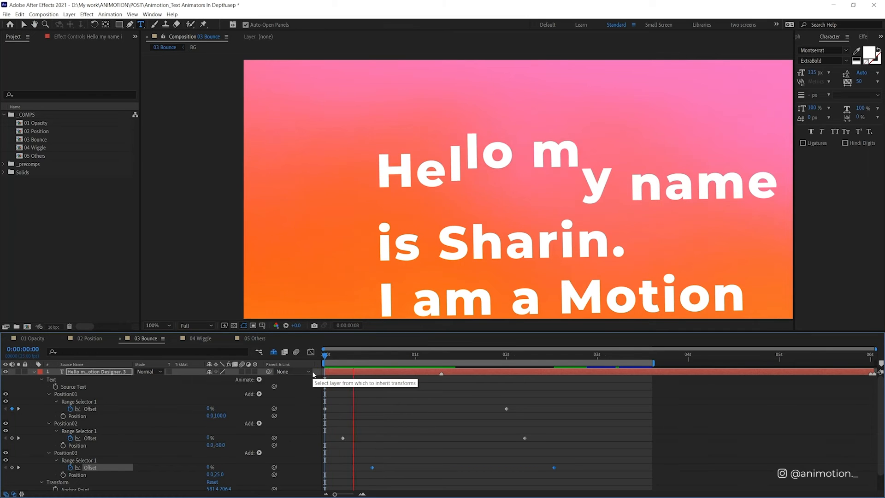
key(space)
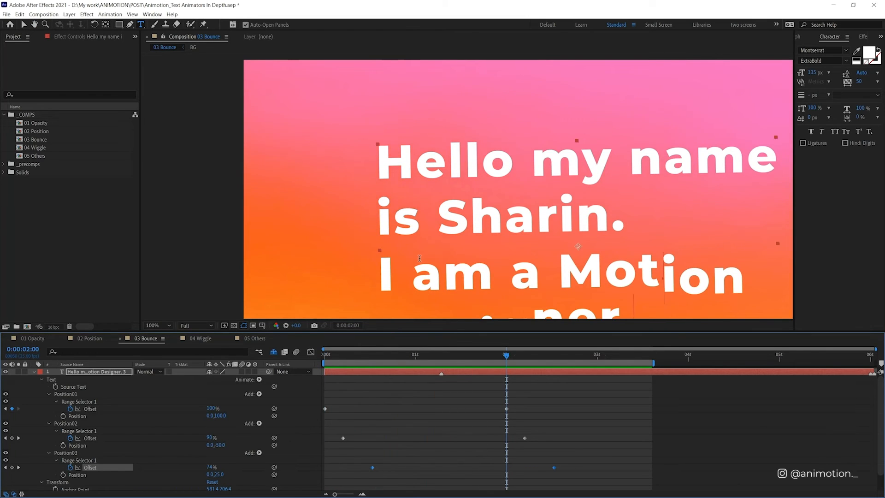
key(comma)
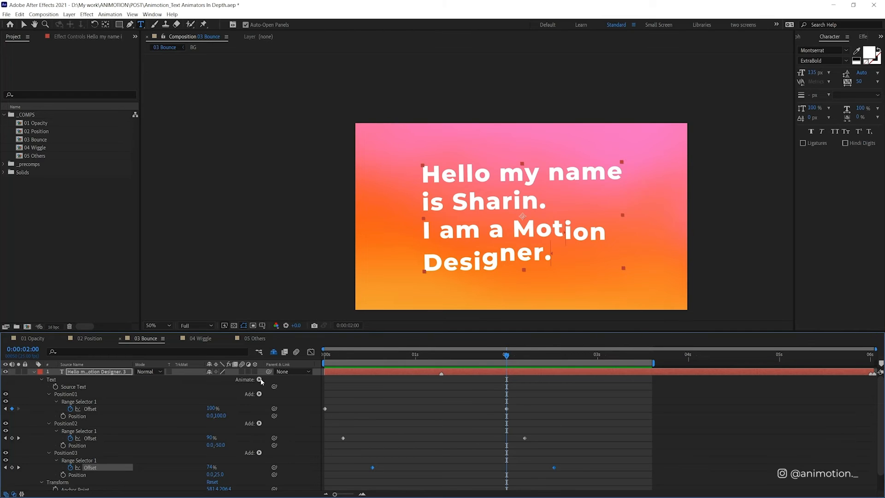
Step: Add a separate Opacity animator to the text layer, and undo it
click(341, 388)
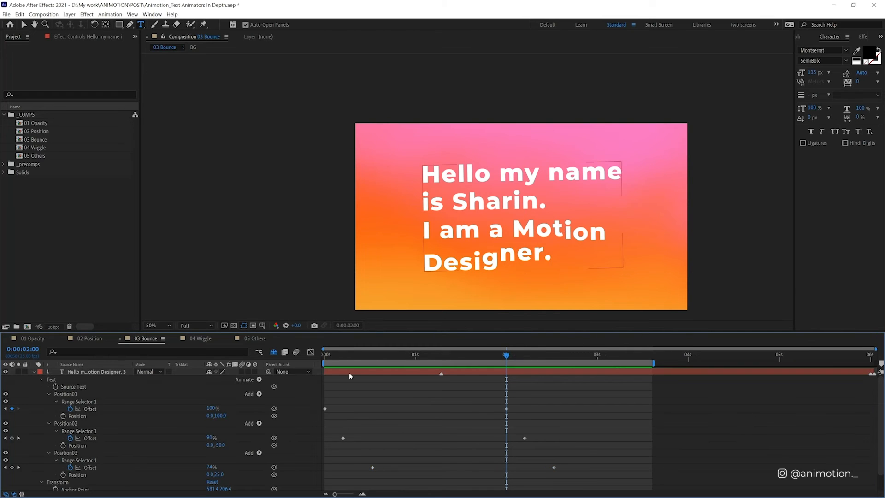
click(349, 372)
click(259, 379)
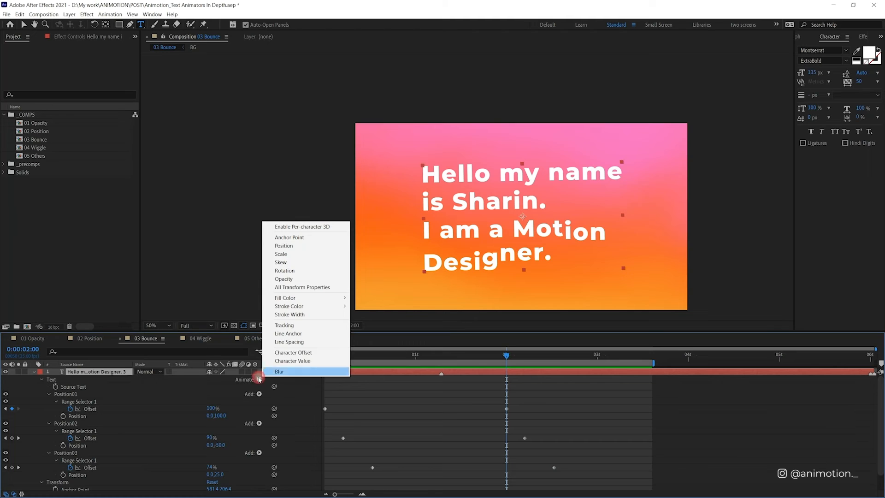
click(309, 279)
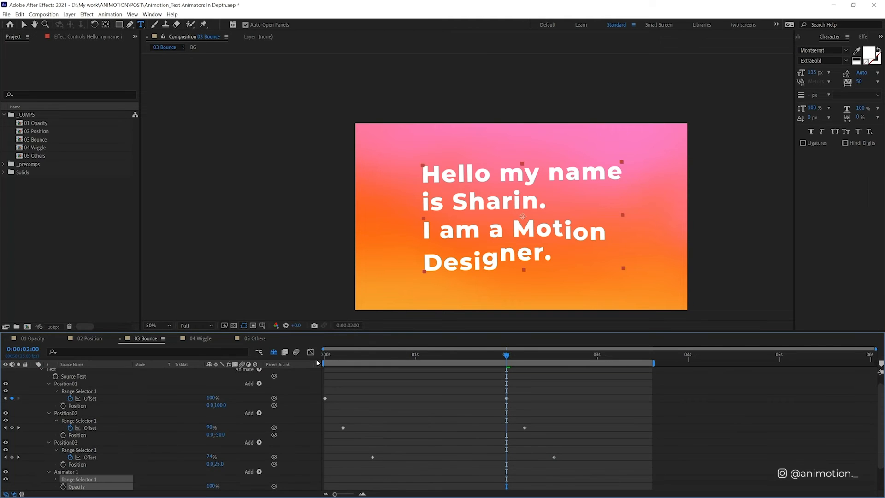
scroll(179, 438, up, 1)
click(362, 387)
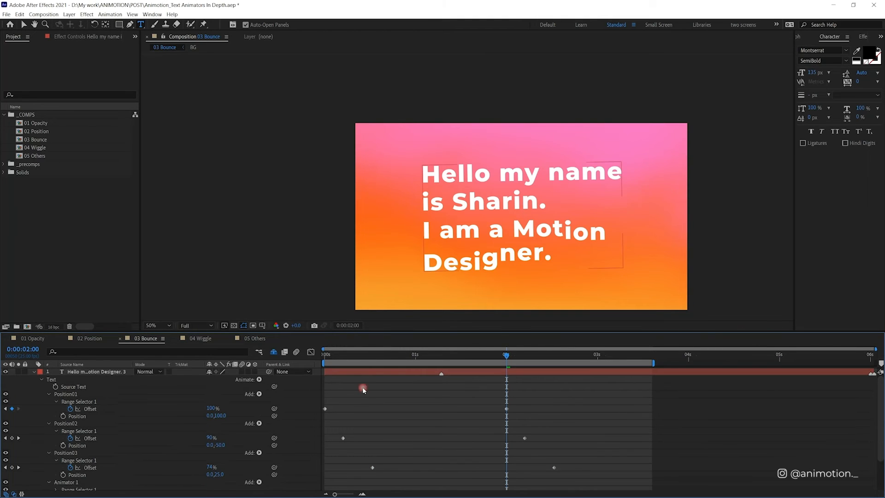
key(ctrl+z)
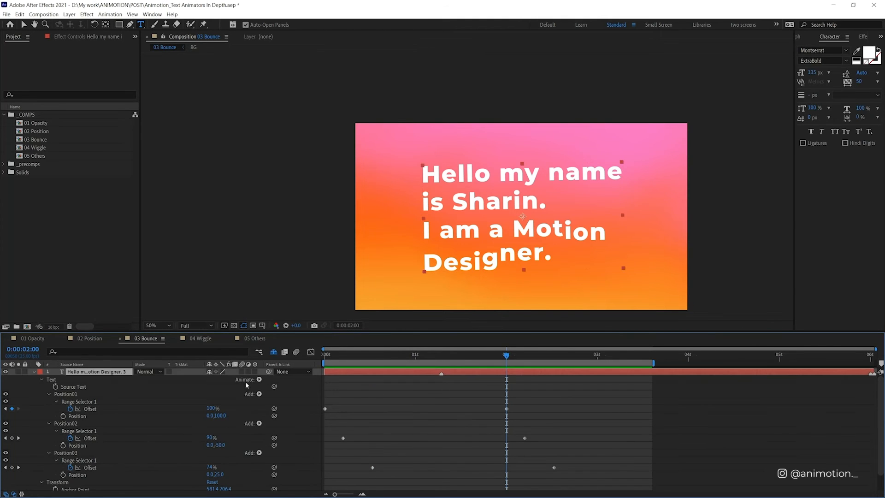
Step: Add an Opacity property inside the Position03 animator, and delete it again
click(76, 454)
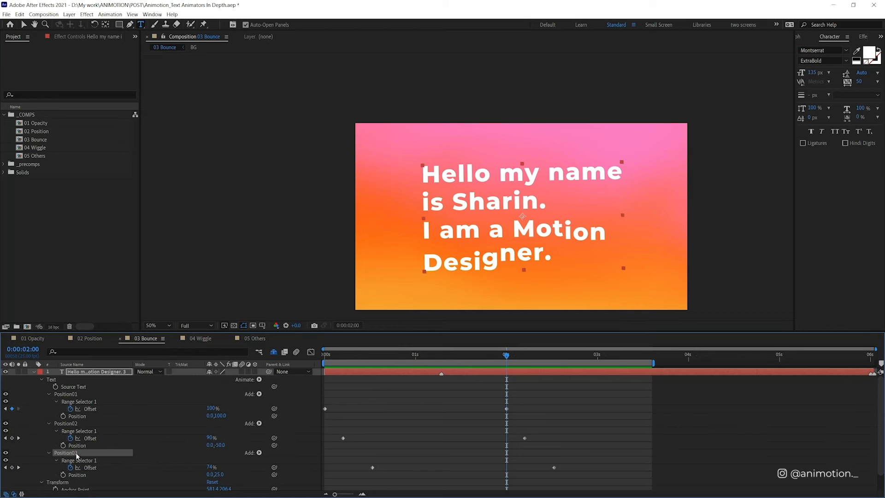
click(259, 380)
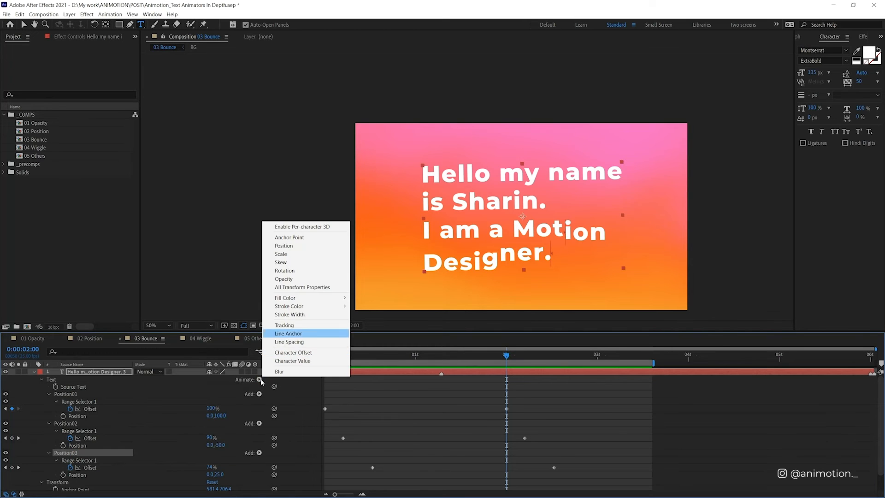
click(307, 279)
scroll(123, 442, down, 1)
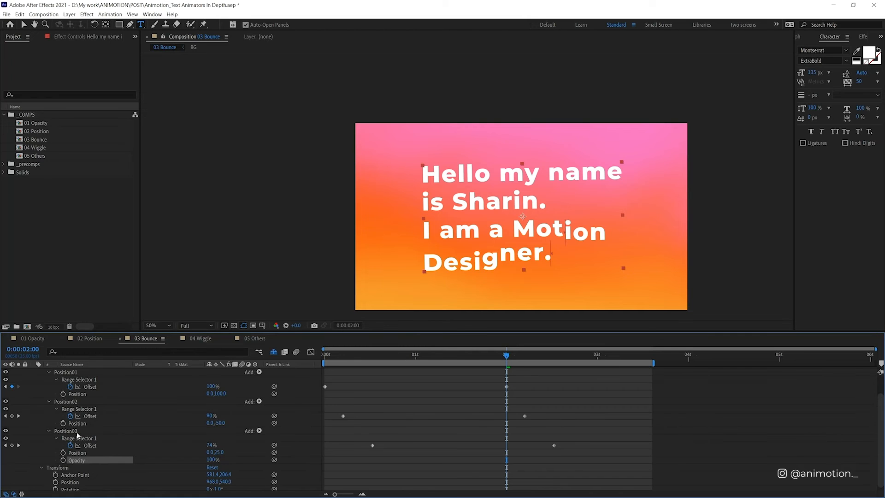
key(Delete)
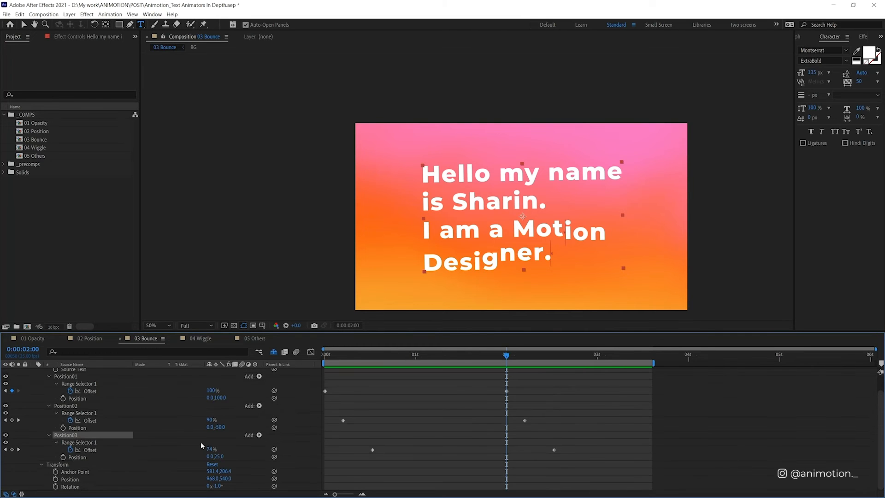
Step: Add a separate Opacity animator to the text layer with no existing animator selected, and set its Opacity to 0%
click(371, 400)
scroll(371, 400, up, 1)
click(259, 379)
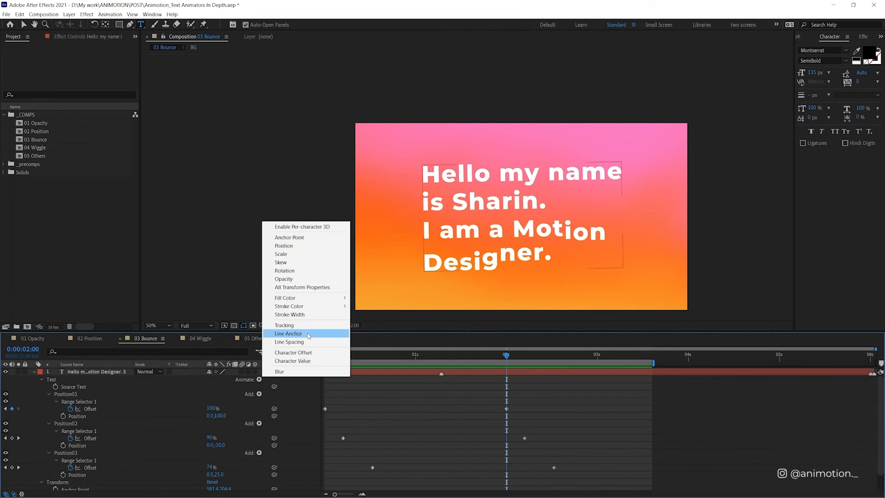
click(284, 279)
scroll(202, 464, down, 1)
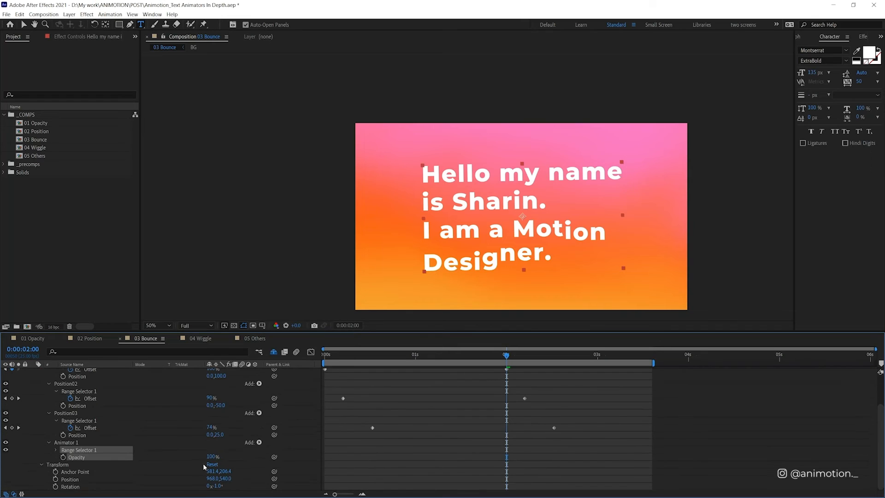
drag(210, 456, 100, 464)
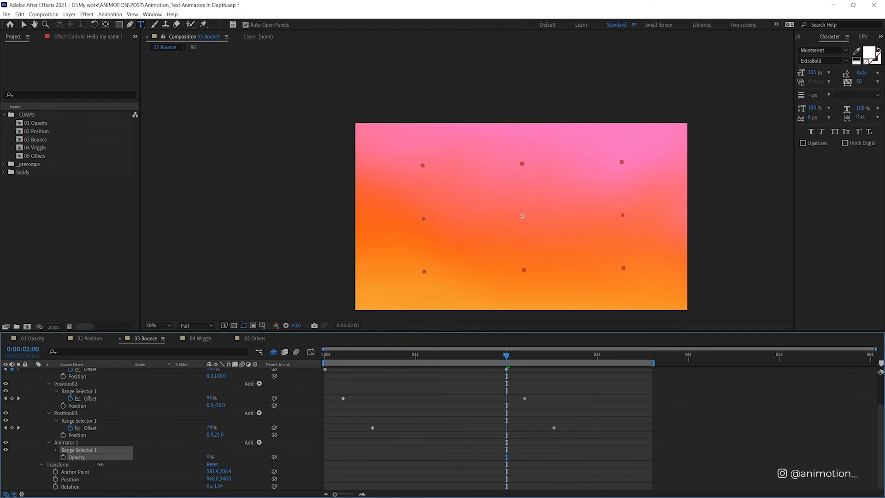
Step: Keyframe the opacity animator's Offset from 0% at the first frame up to the full text reveal at 0:00:01:07
click(55, 448)
click(326, 354)
click(70, 472)
drag(417, 354, 441, 354)
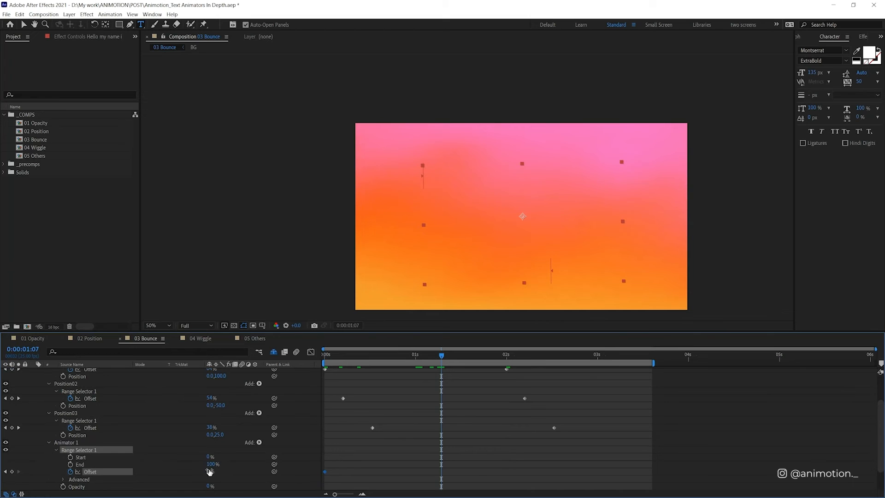
drag(209, 471, 316, 471)
drag(395, 356, 312, 374)
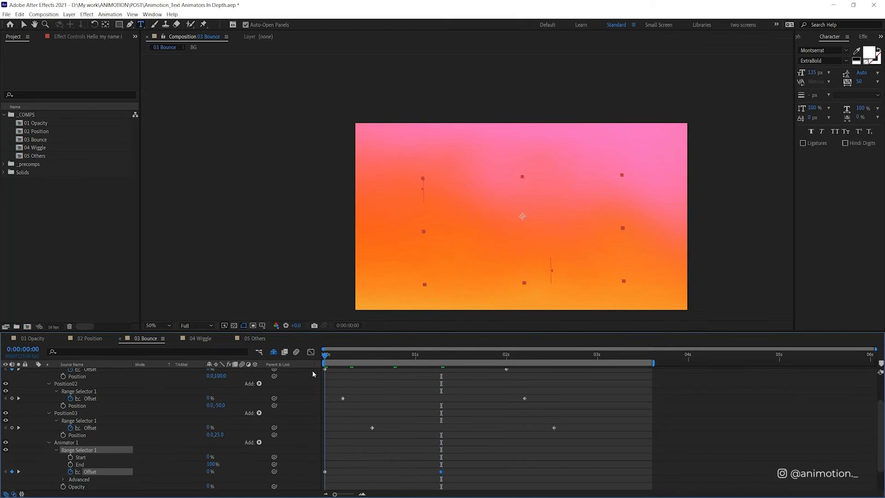
Step: Preview the reveal, move the opacity animator's last Offset keyframe to about 0:00:01:18, and play it again
key(space)
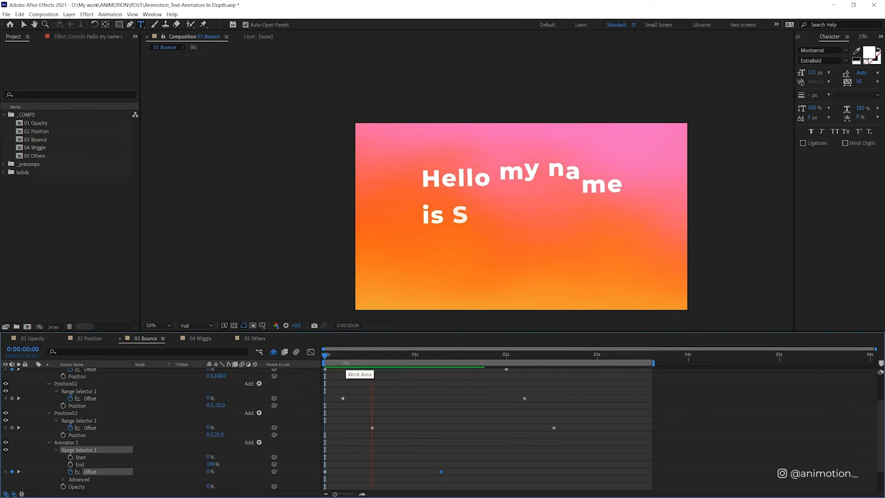
key(space)
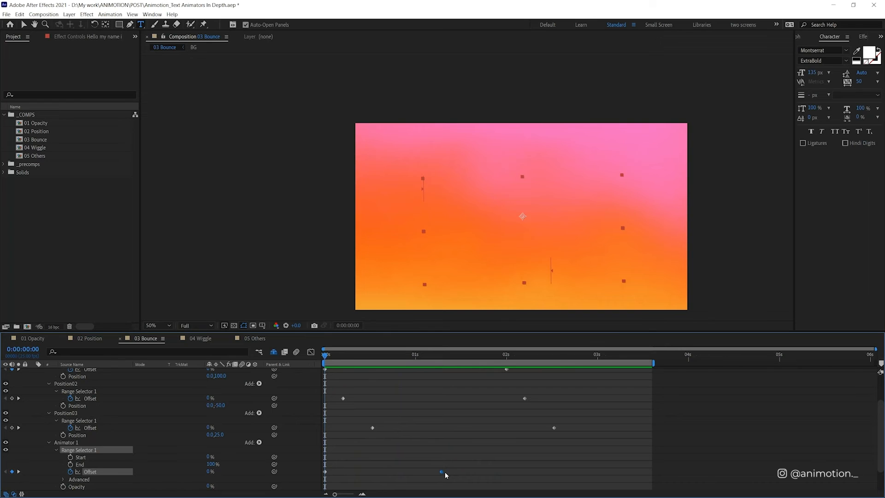
drag(442, 472, 481, 471)
key(space)
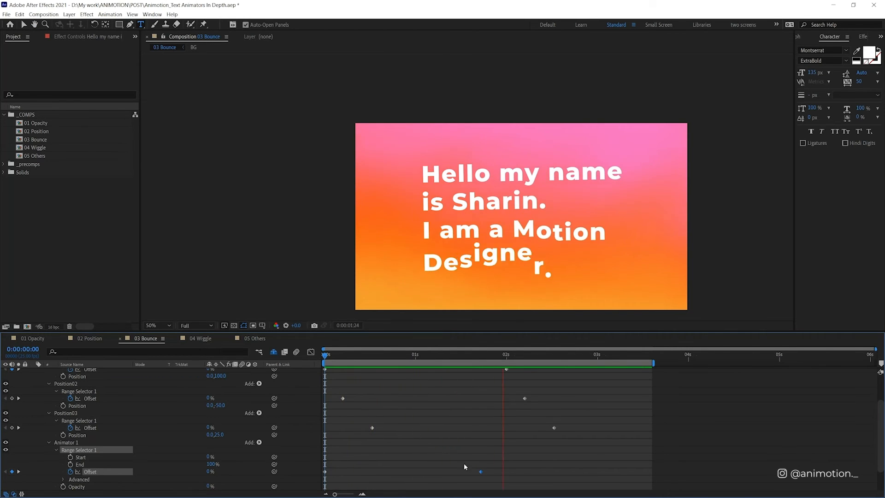
Step: Collapse the text layer's properties and open the 04 Wiggle composition
scroll(96, 433, down, 2)
scroll(99, 430, up, 4)
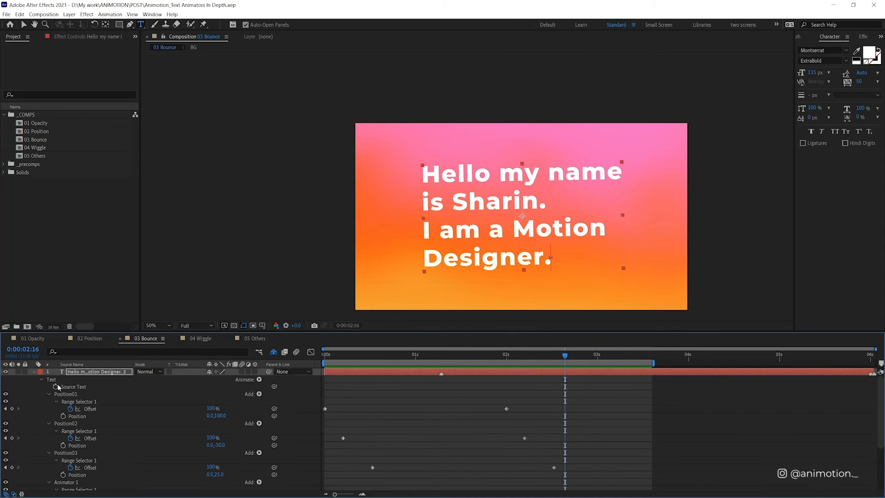
click(33, 372)
click(203, 338)
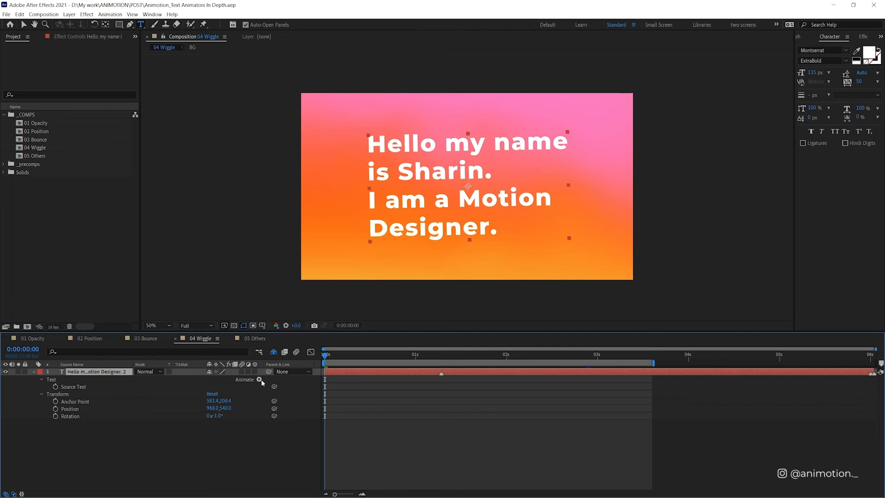
Step: Add a Position animator to the text layer and give that animator a Wiggly selector
click(261, 380)
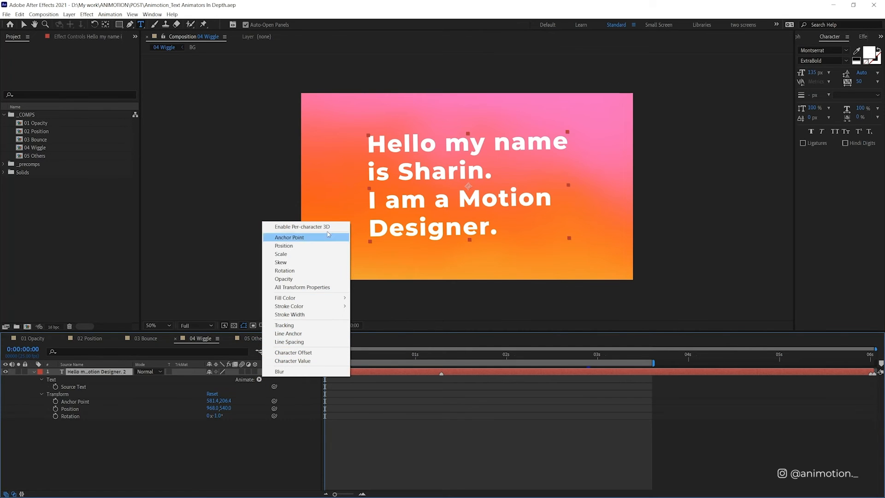
click(328, 245)
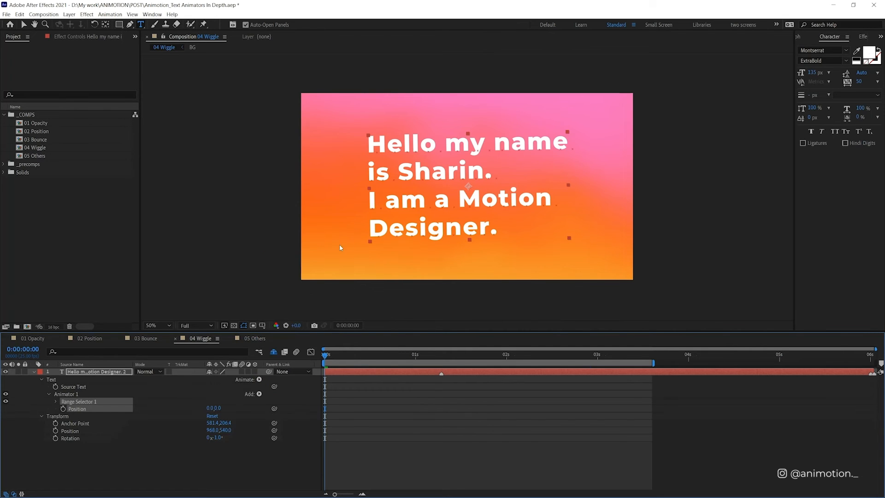
click(173, 426)
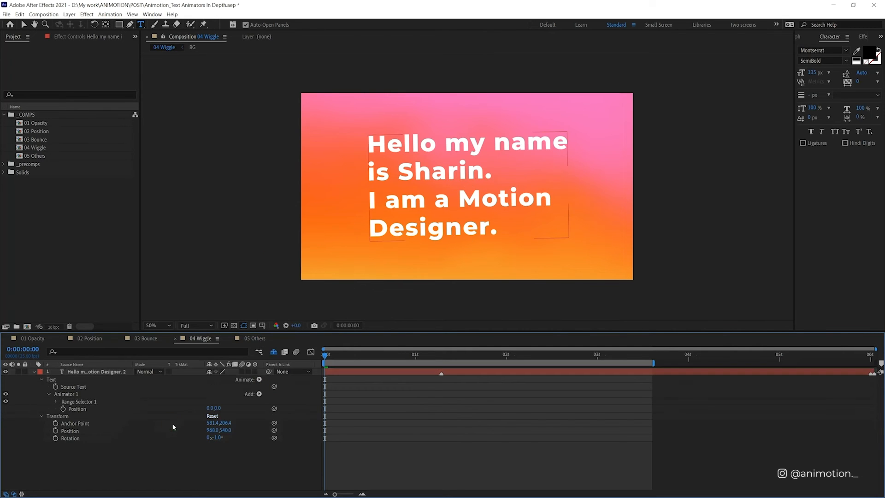
click(259, 379)
click(259, 394)
click(259, 394)
click(259, 394)
mouse_move(281, 405)
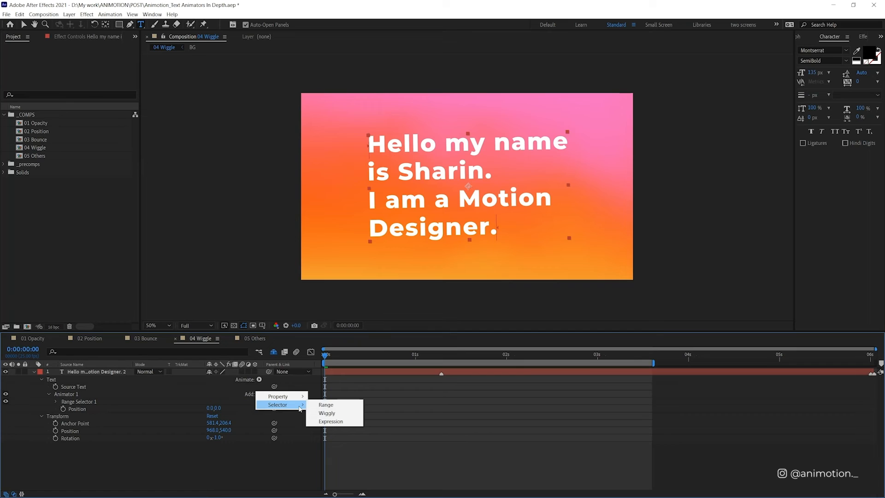
click(349, 418)
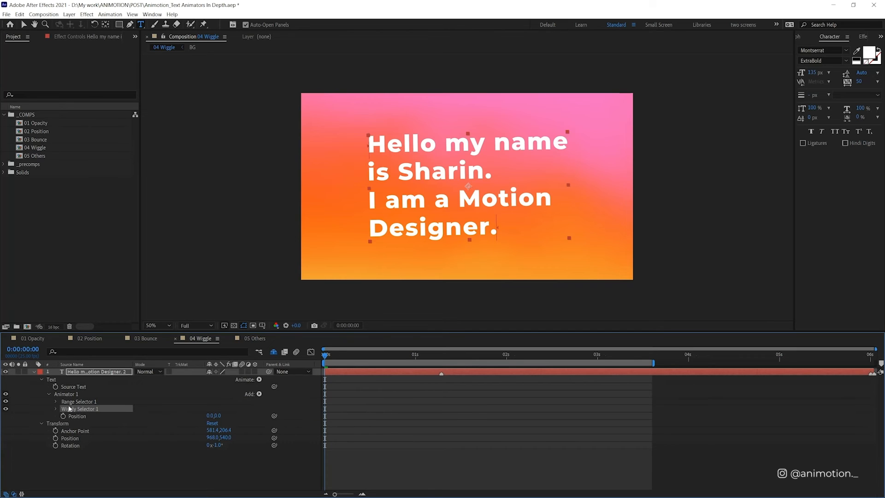
Step: Set the animator's Position to 2, 2 and preview the wiggle with the Wiggly selector's settings expanded
click(212, 416)
text(2)
key(Return)
click(167, 398)
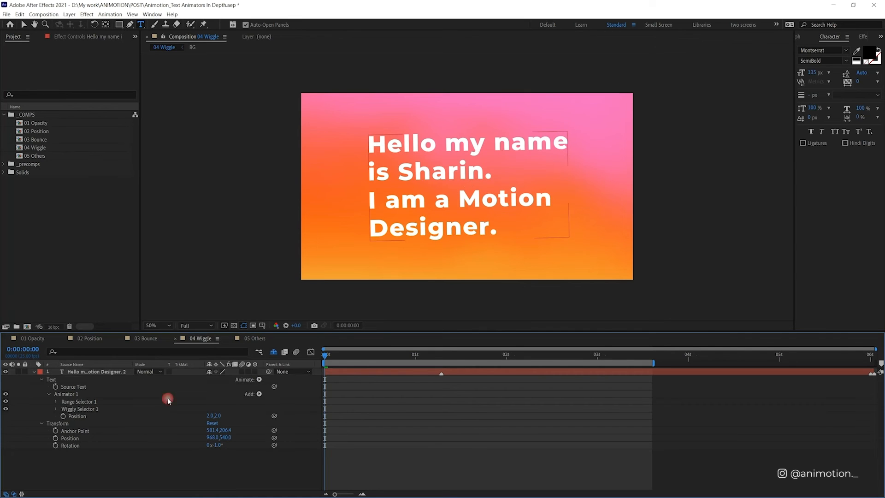
click(55, 407)
scroll(107, 423, down, 2)
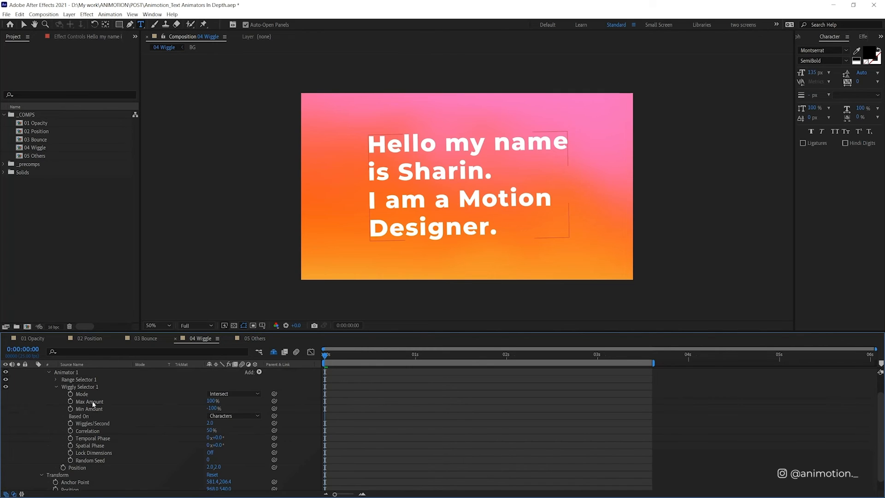
key(space)
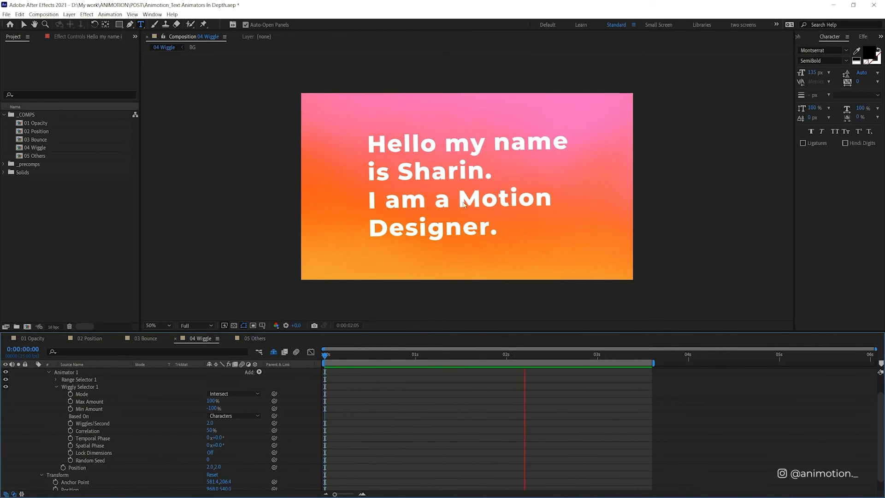
key(space)
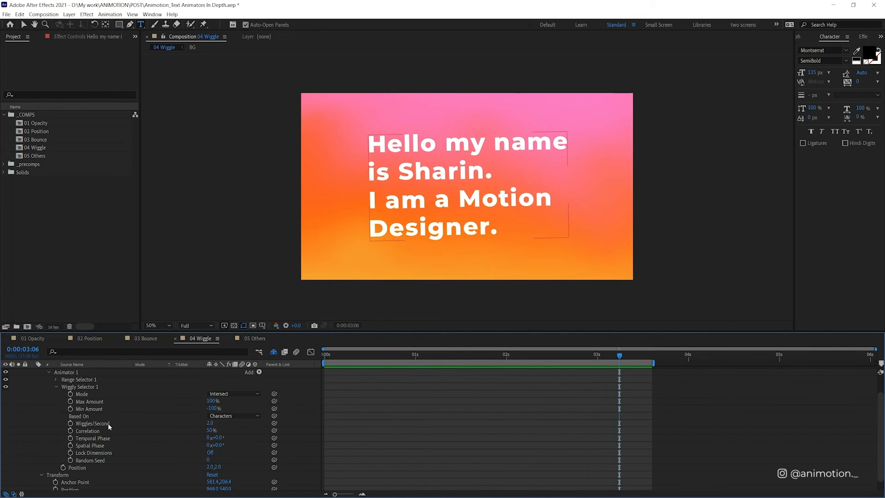
Step: Set the Wiggly selector's Wiggles/Second to 10 and preview the faster motion
click(211, 423)
text(10)
key(Return)
key(space)
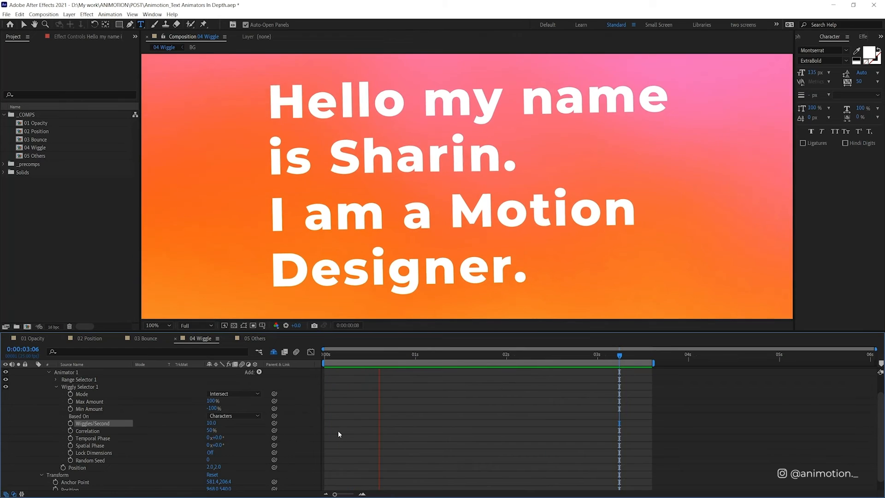
key(space)
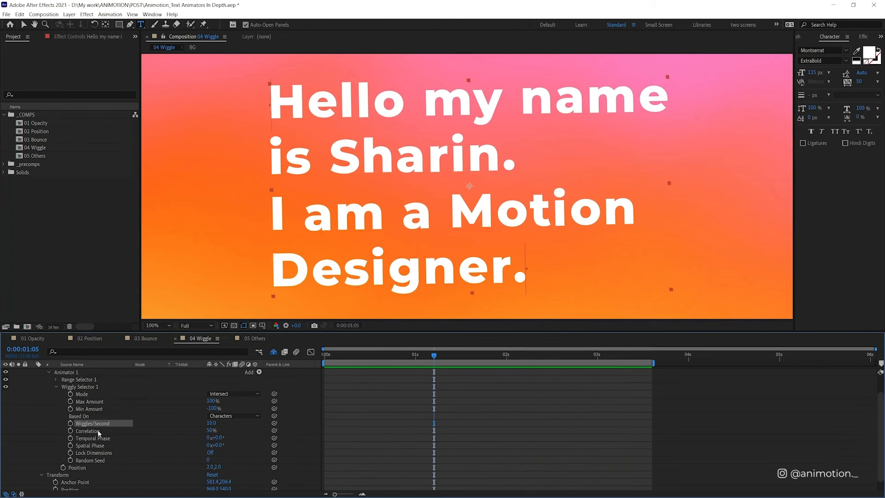
Step: Set the Wiggly selector's Correlation to 100% and preview the text from the first frame
click(98, 432)
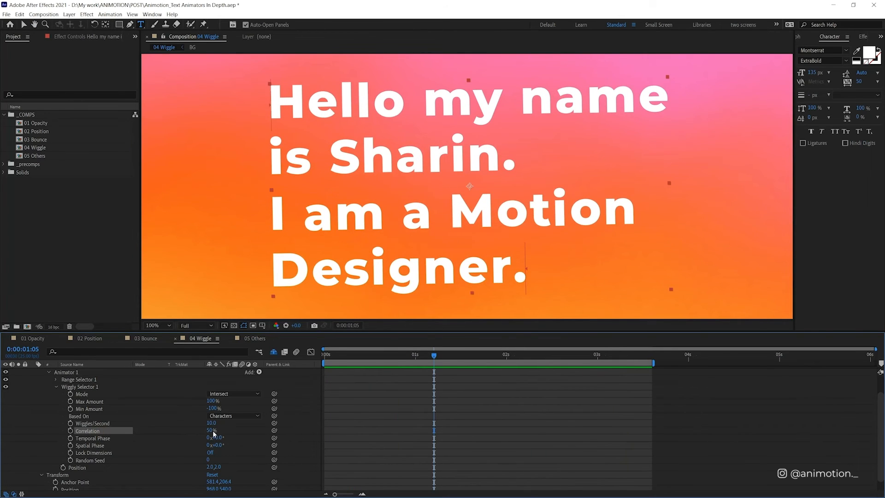
drag(211, 433, 241, 428)
key(Home)
key(space)
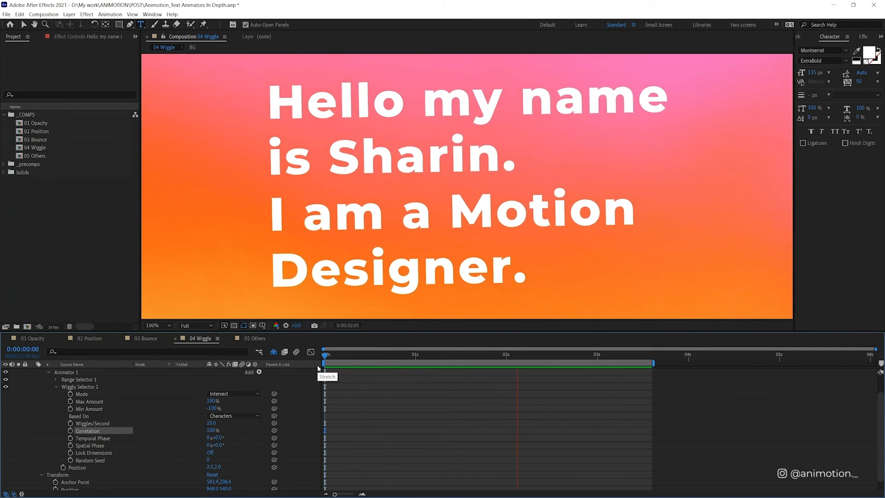
Step: Set the Wiggly selector's Correlation to 0% and preview the result
drag(234, 436, 130, 436)
key(space)
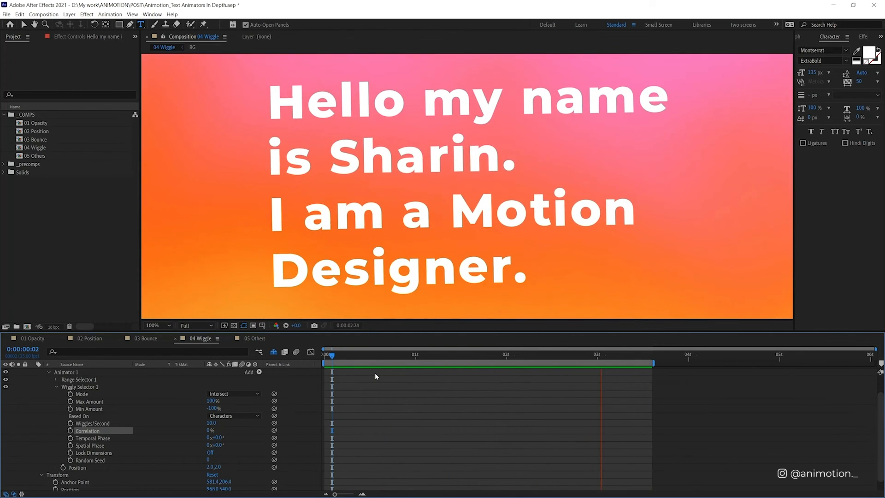
key(space)
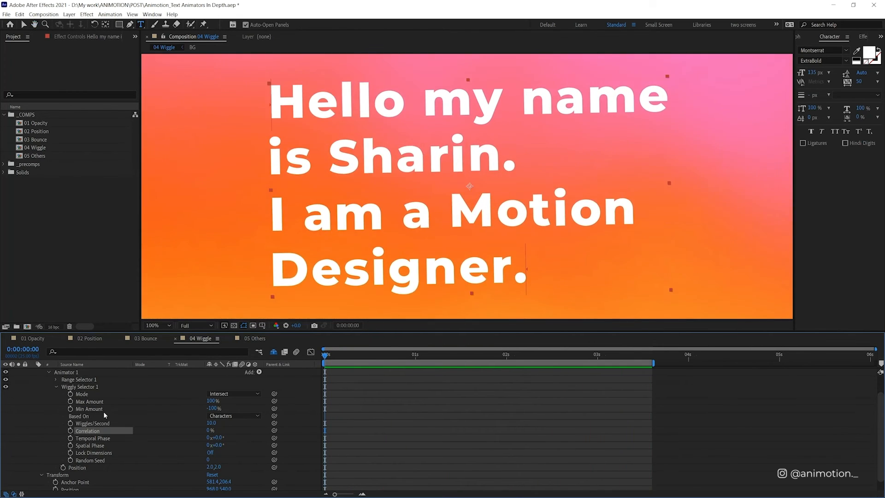
Step: Try basing the wiggle on Words and Lines with a preview of each, and return Based On to Characters
click(235, 416)
click(240, 438)
key(space)
click(242, 415)
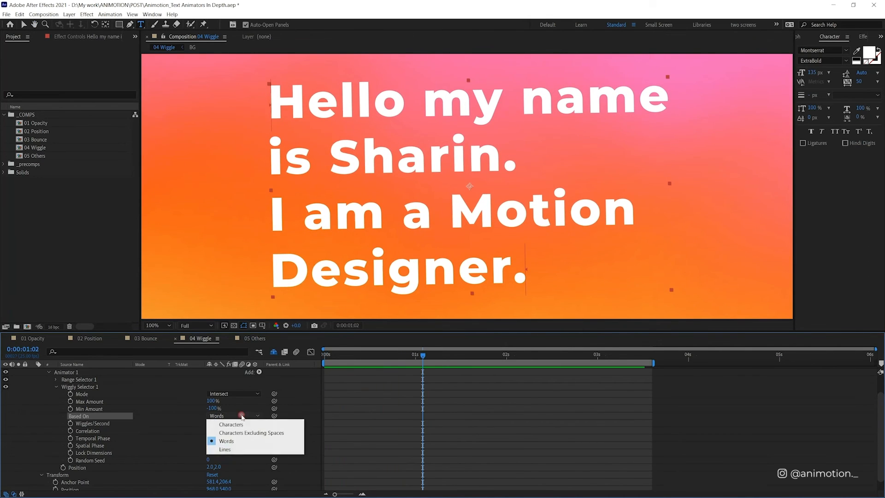
click(225, 449)
key(space)
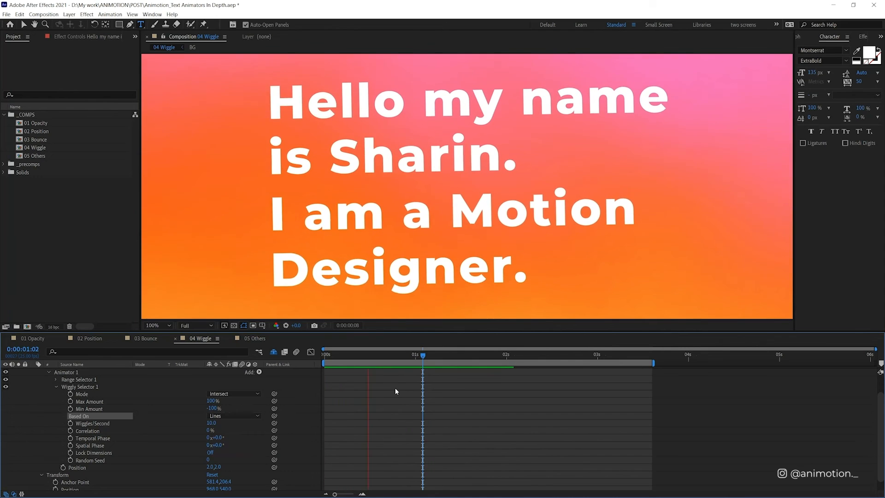
key(space)
click(237, 417)
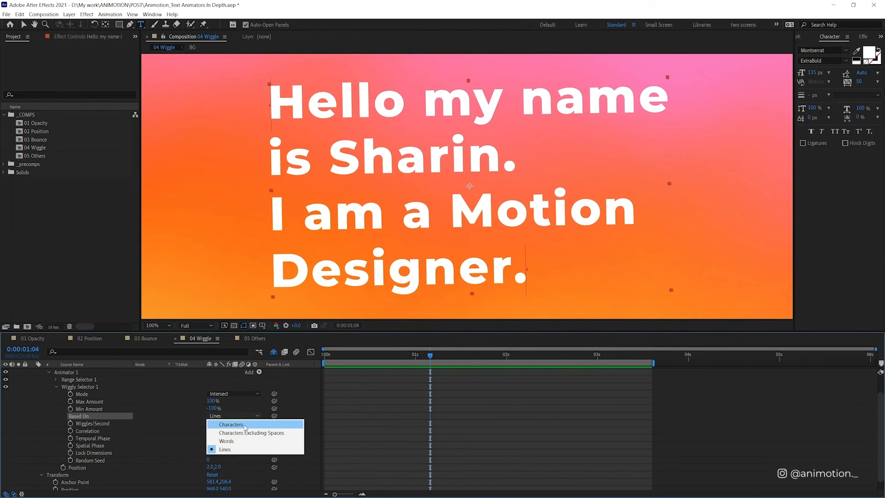
click(245, 425)
Step: Set the animator's vertical Position value to 10 and preview the wiggle
scroll(359, 429, down, 1)
click(362, 364)
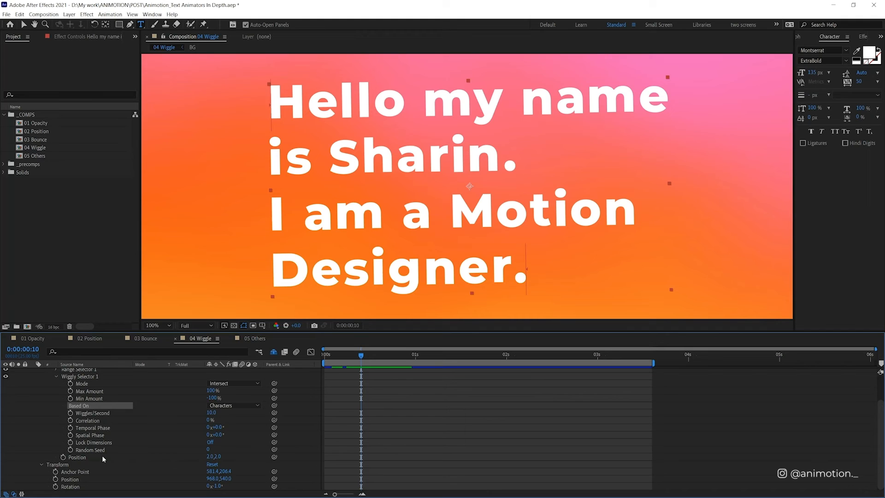
click(217, 456)
key(Return)
key(space)
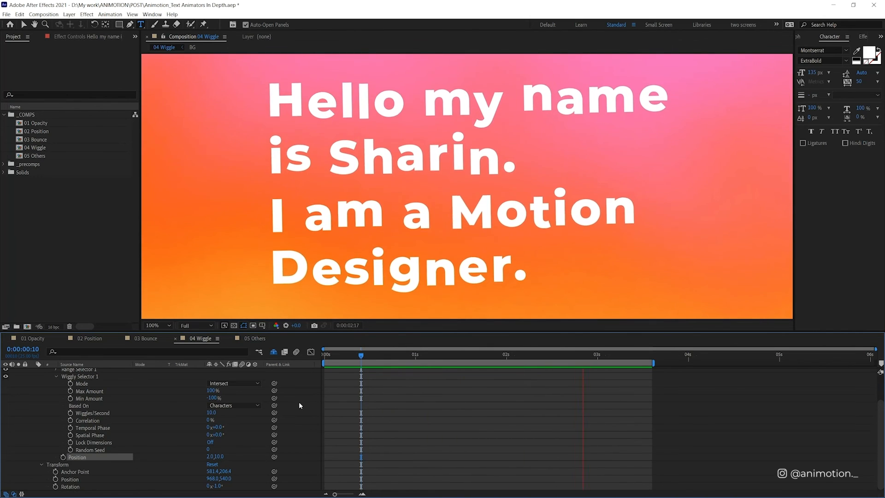
key(space)
Step: Set the animator's vertical Position value back to 2 and preview the wiggle
click(220, 456)
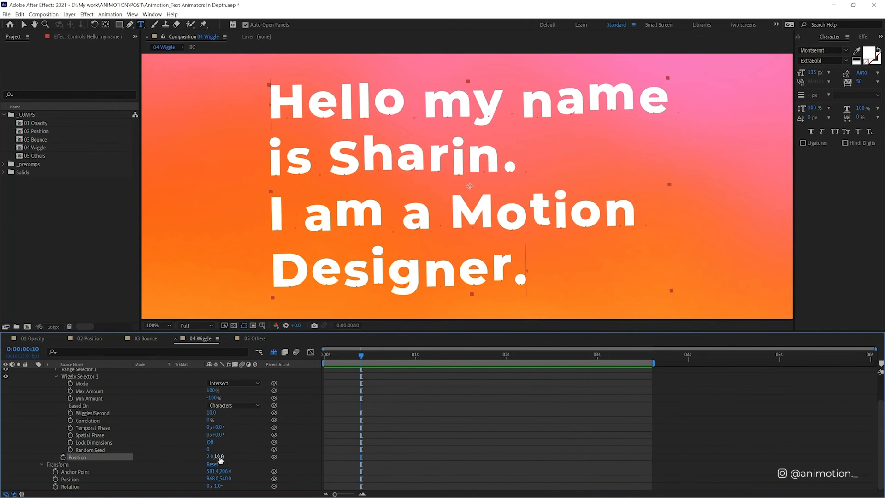
text(2)
key(Return)
key(space)
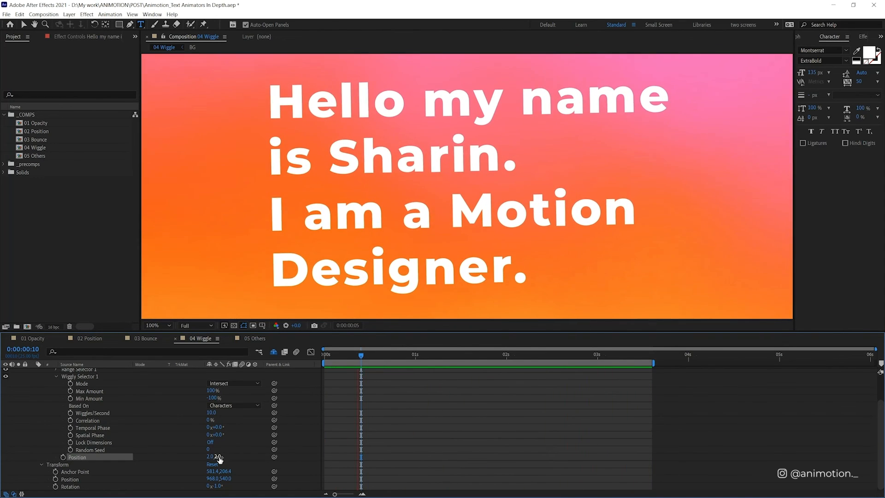
key(space)
Step: Add a Rotation property to the existing wiggle animator
scroll(401, 413, up, 3)
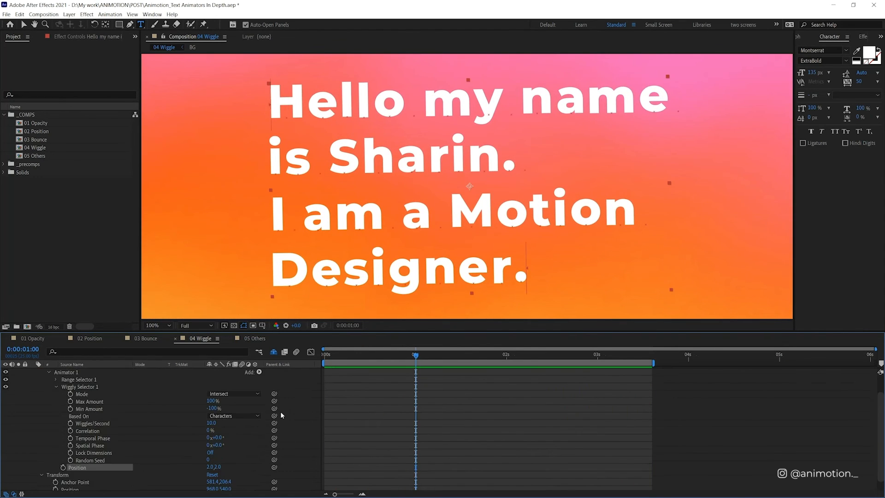
click(260, 395)
mouse_move(281, 397)
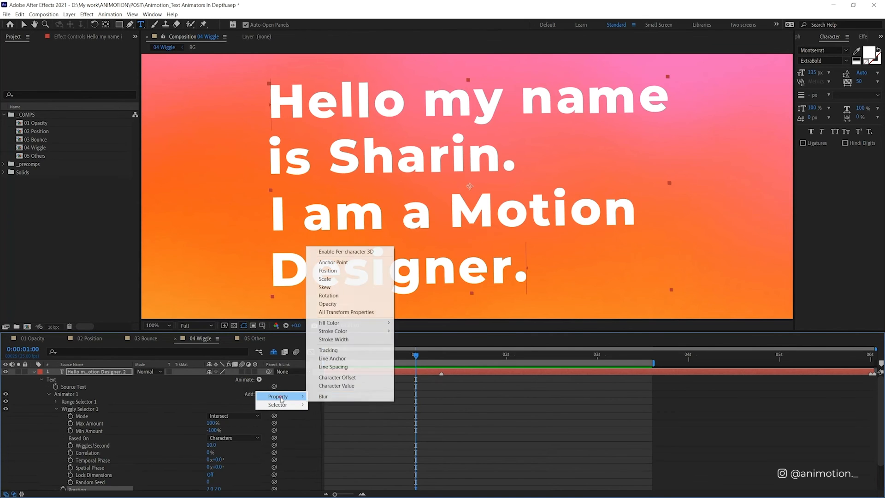
click(335, 298)
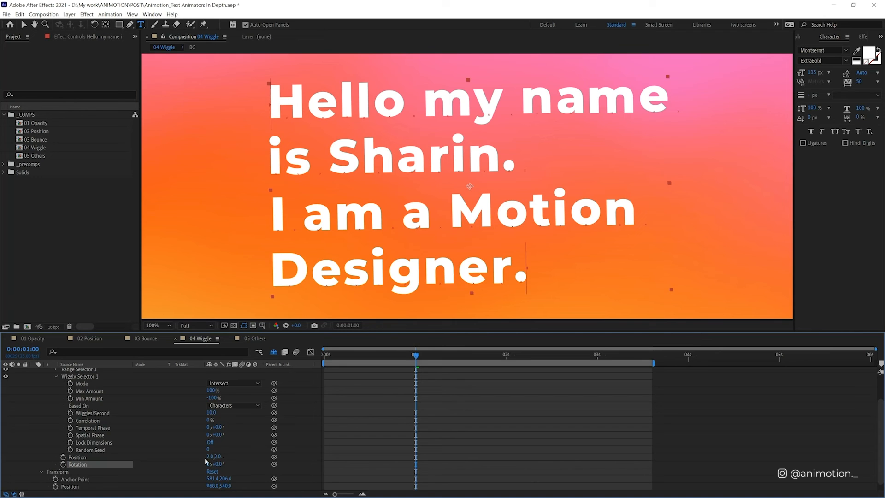
Step: Set the wiggle animator's Rotation to 90° and preview the effect
click(217, 464)
key(Return)
key(space)
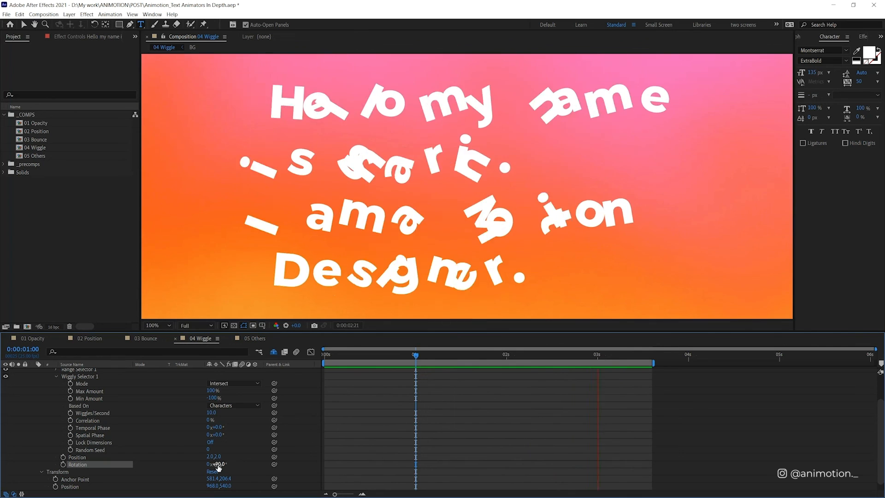
Step: Set the wiggle animator's Rotation to 2° and preview the subtle wiggle
click(217, 464)
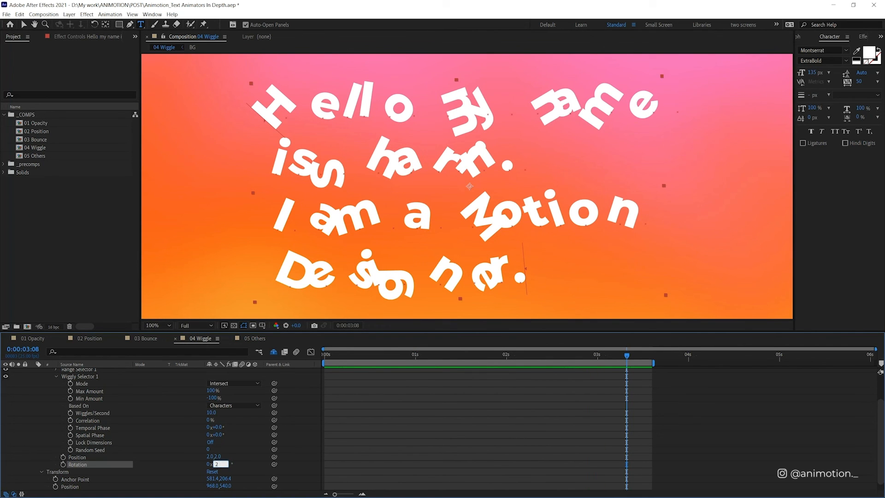
click(380, 415)
key(space)
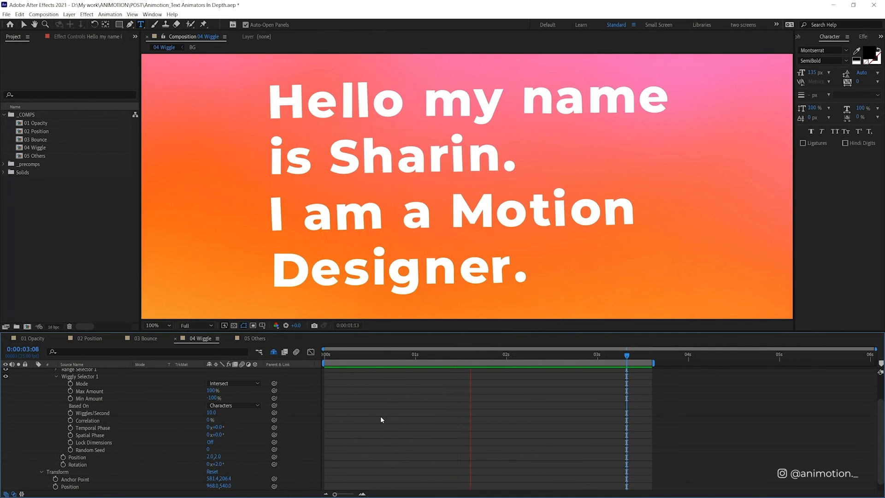
key(space)
Step: Collapse the wiggle layer, open the 05 Others composition and add a Rotation animator to its text layer
scroll(343, 438, up, 2)
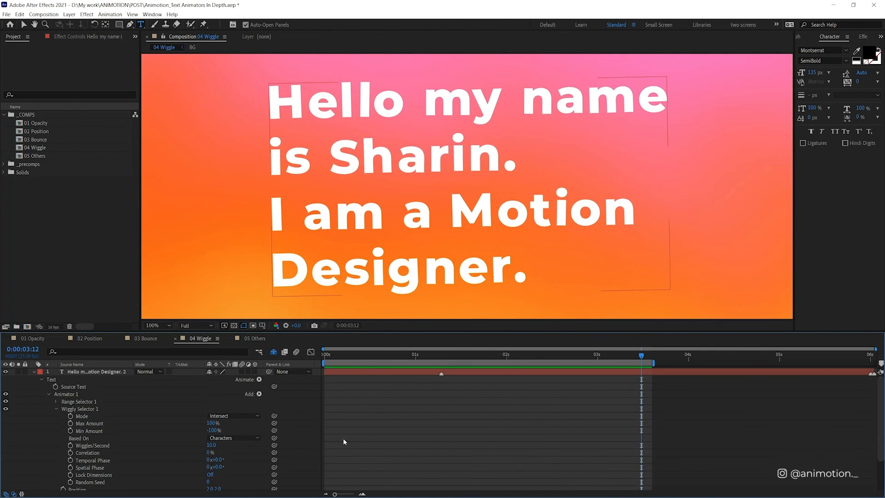
click(35, 372)
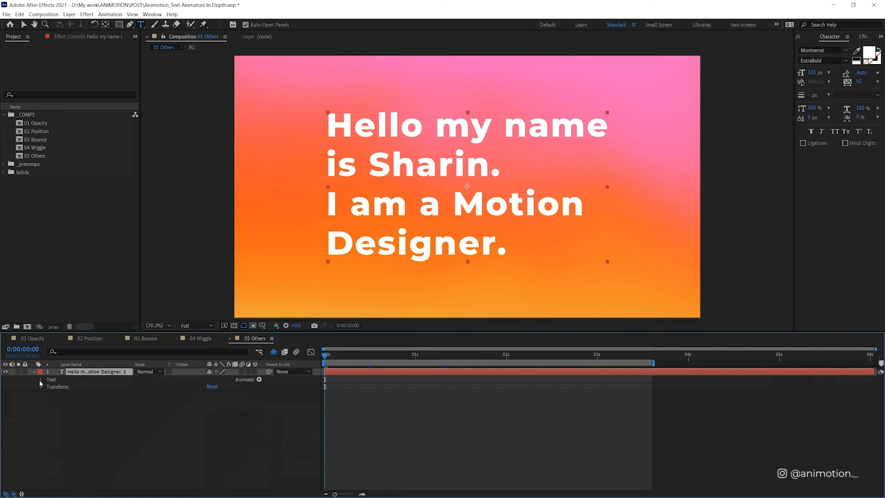
click(258, 380)
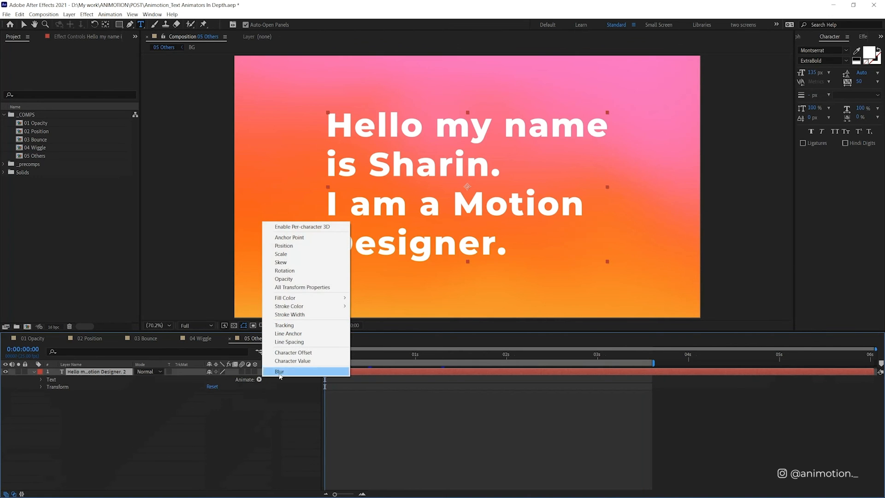
click(318, 271)
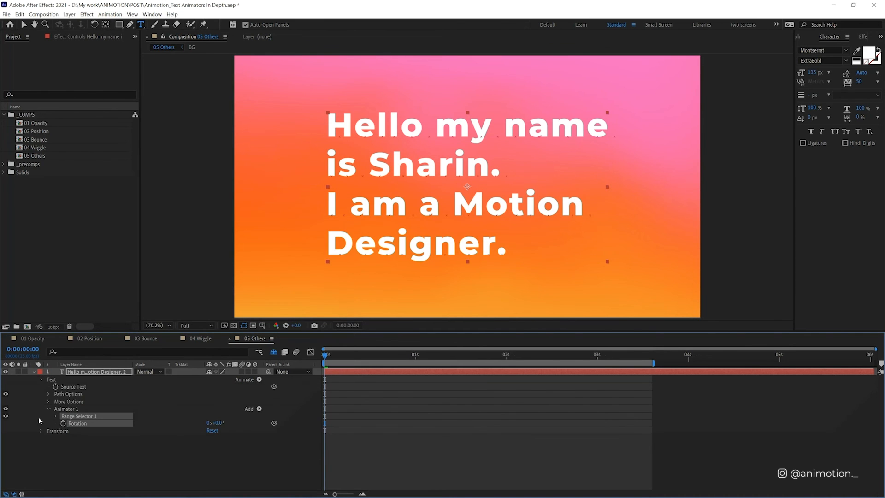
click(156, 437)
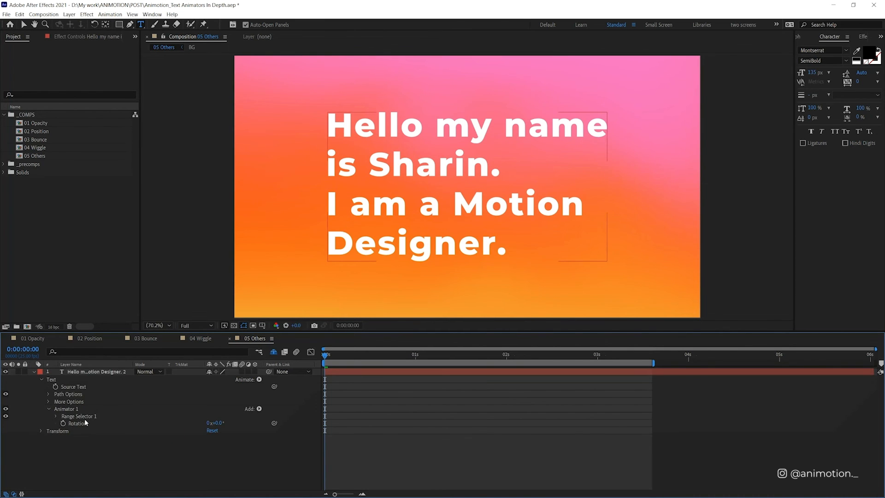
Step: Set the new animator's Rotation to 90° and expand its Range Selector
click(219, 423)
text(90)
key(Return)
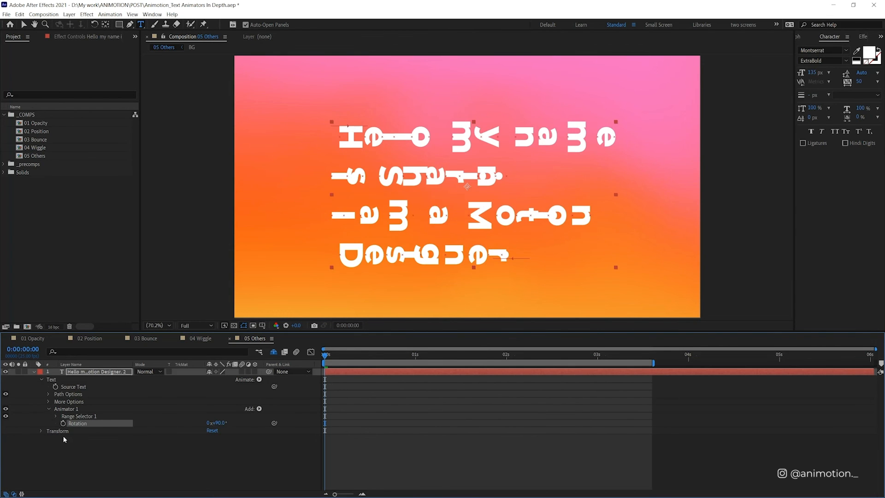
click(56, 416)
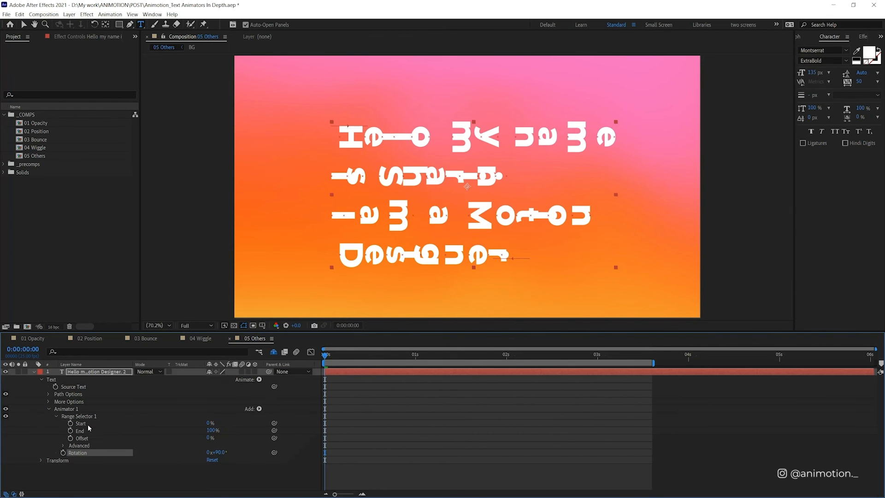
Step: Keyframe the rotation animator's Offset from 0% at the start to 100% at 0:00:01:02 and preview the animation
click(71, 437)
click(423, 356)
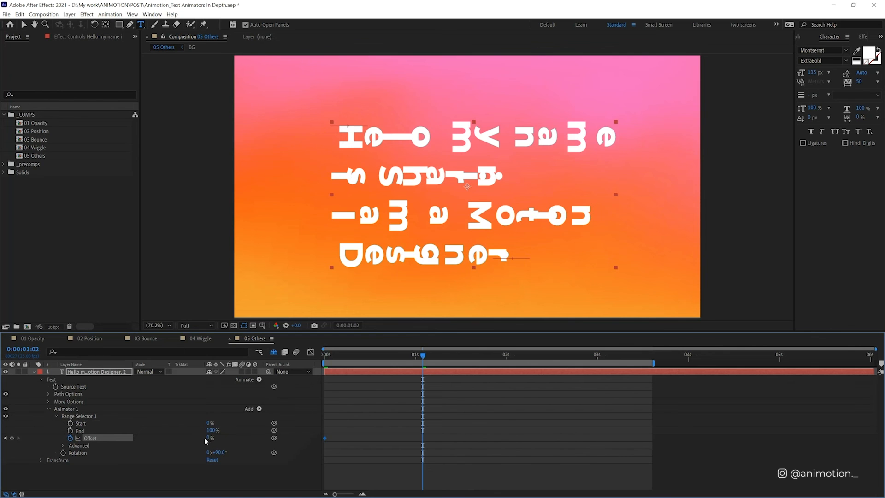
drag(208, 438, 401, 423)
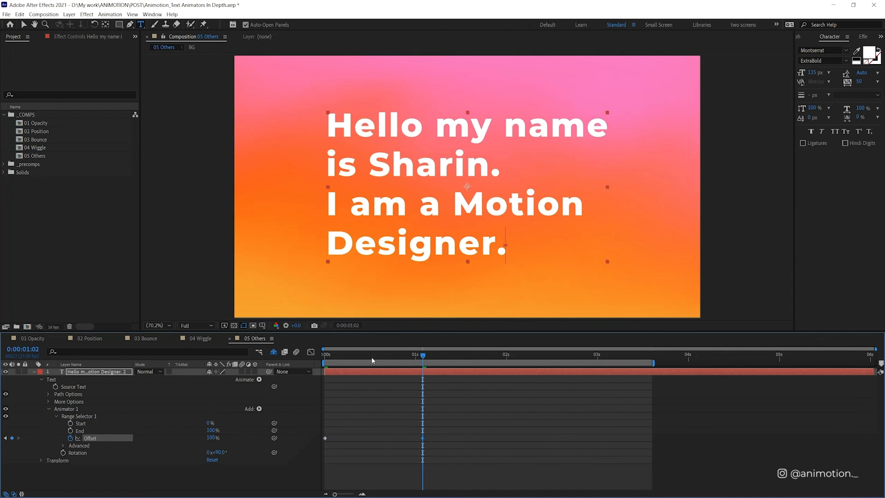
drag(371, 359, 270, 370)
key(space)
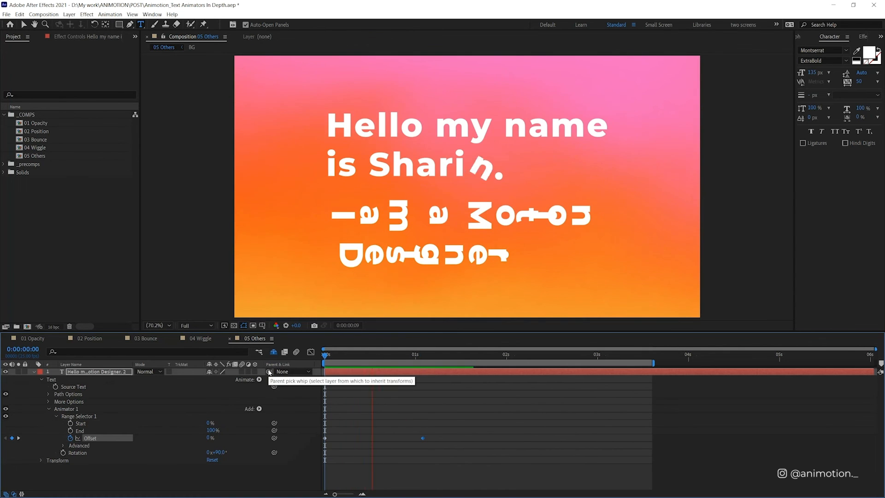
key(space)
drag(414, 356, 316, 369)
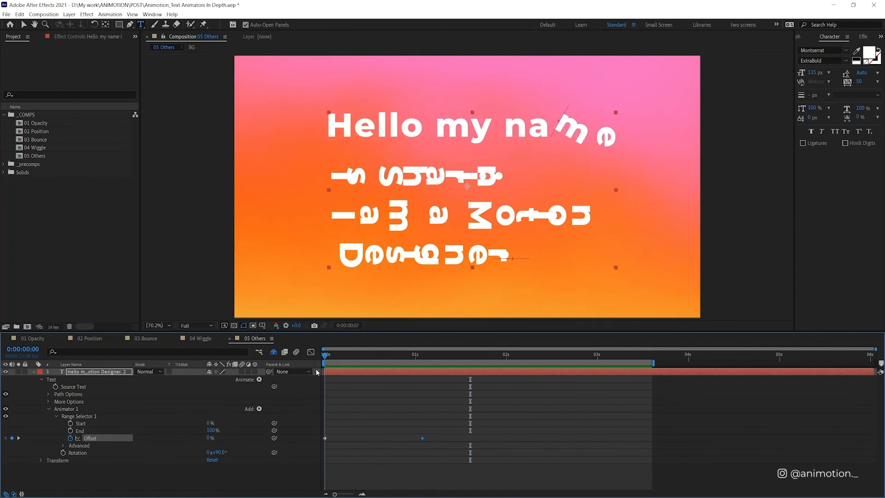
key(space)
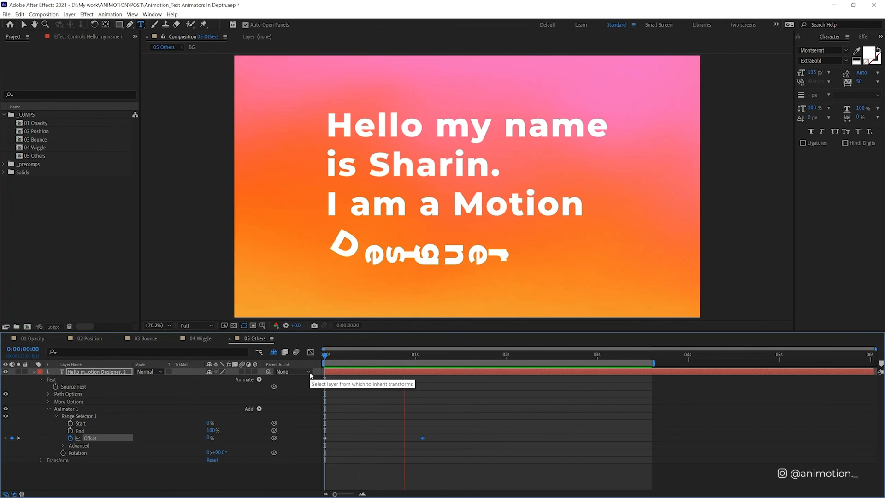
Step: Delete the rotation animator, Animator 1, from the text layer
click(63, 445)
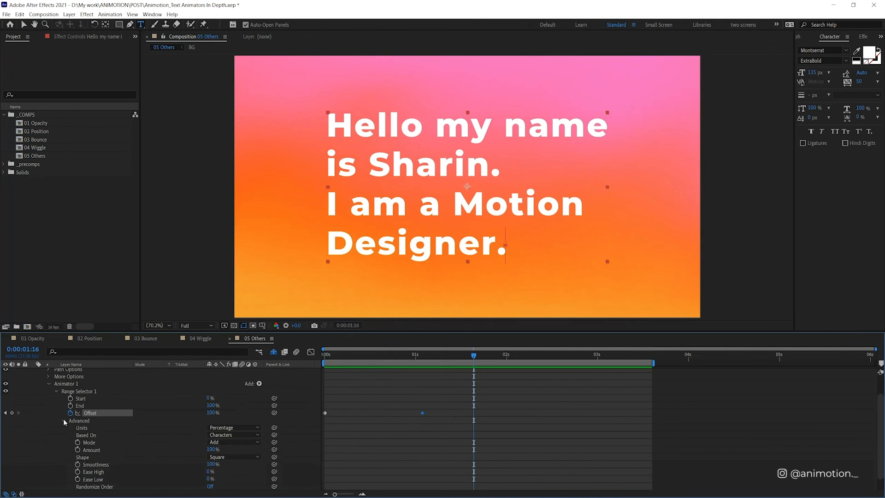
click(64, 420)
click(71, 409)
key(Delete)
Step: Add a red Fill Color animator to the text layer and expand its Range Selector
click(259, 379)
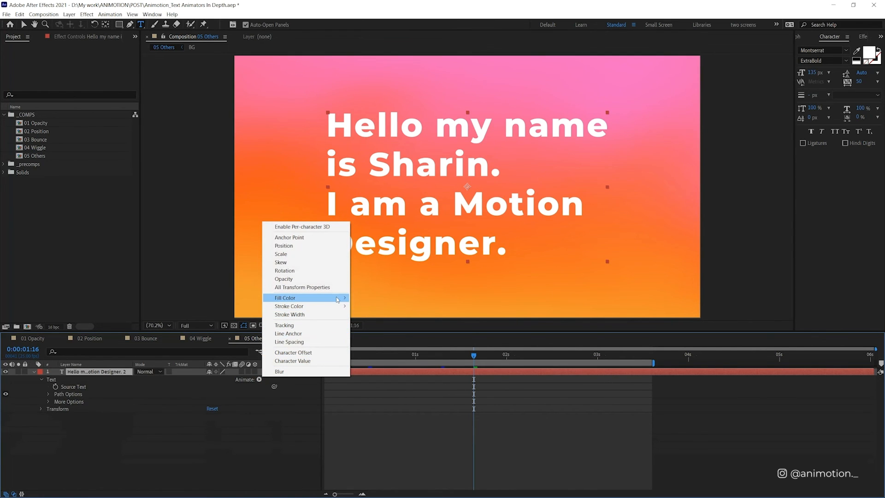
mouse_move(348, 298)
click(375, 301)
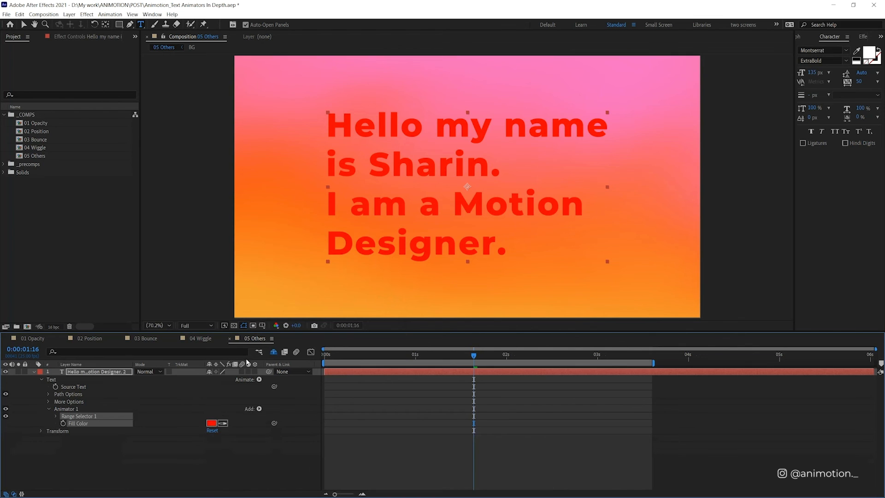
click(56, 416)
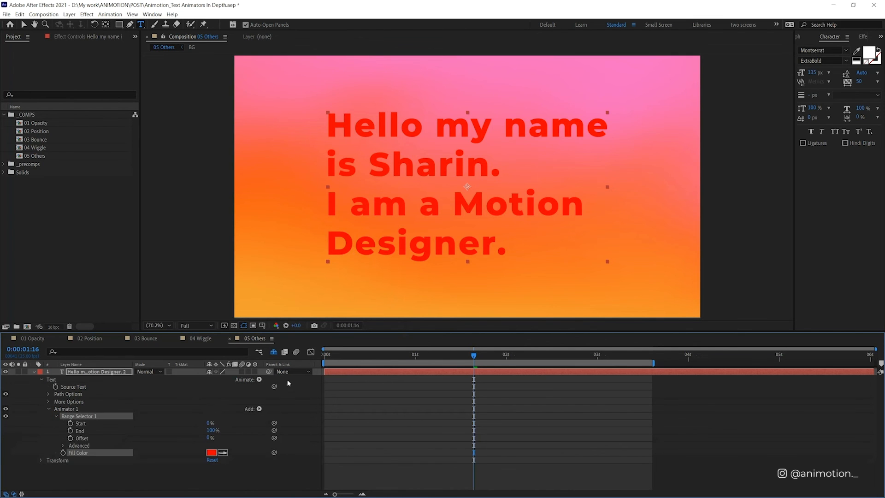
Step: Keyframe the Fill Color animator's Offset from 0% at the start to 100% just after one second and preview the color change
drag(335, 357, 278, 371)
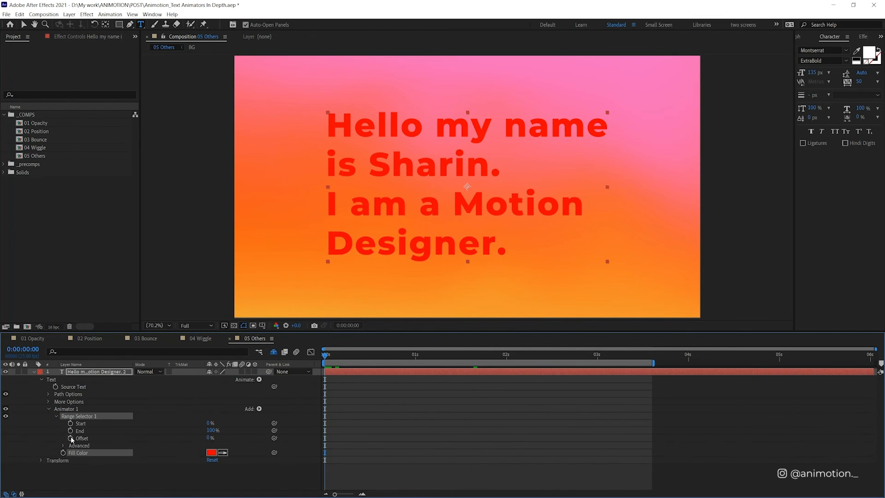
click(70, 438)
click(430, 356)
drag(209, 438, 378, 425)
drag(430, 356, 302, 366)
key(space)
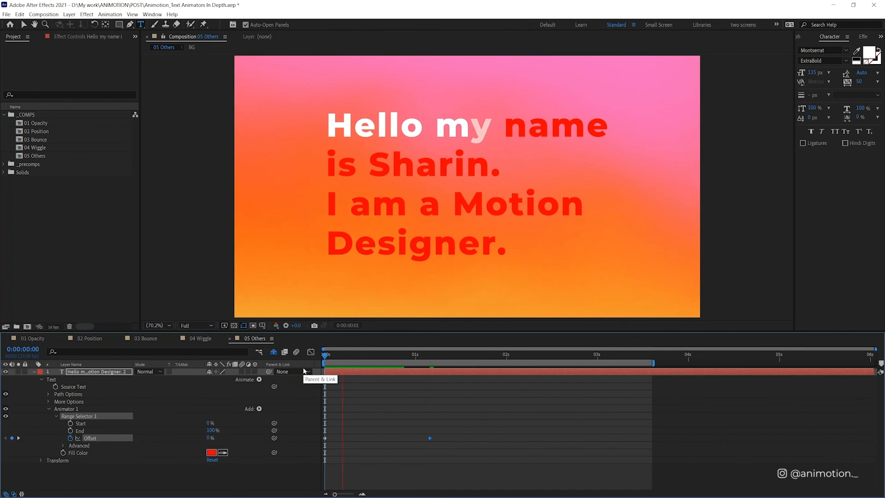
key(space)
mouse_move(461, 356)
mouse_down()
mouse_move(318, 356)
mouse_move(461, 334)
mouse_move(306, 366)
mouse_move(455, 353)
mouse_up()
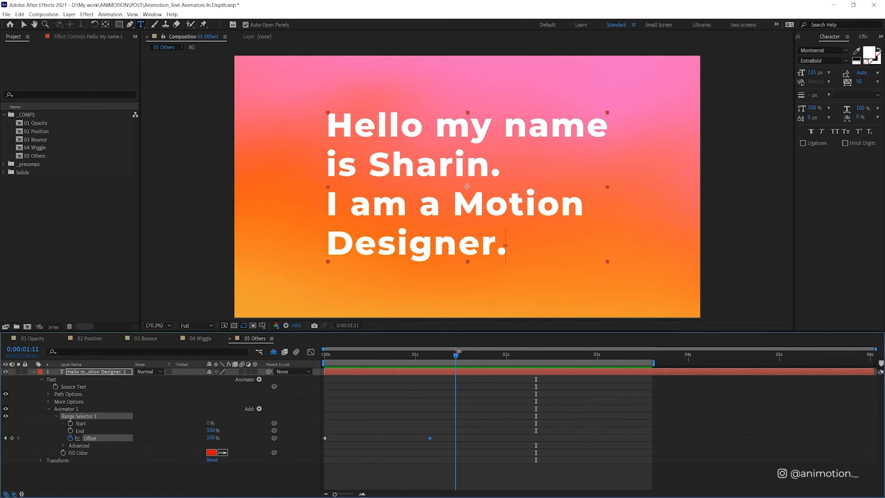
click(260, 380)
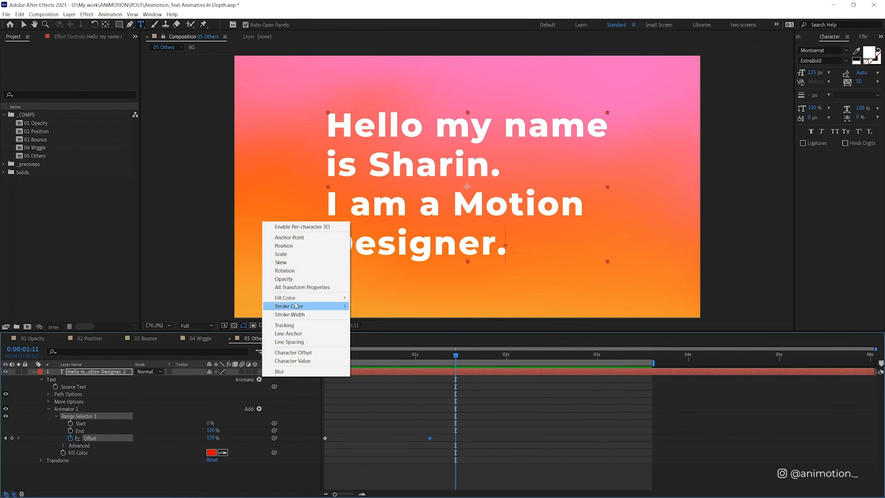
click(297, 279)
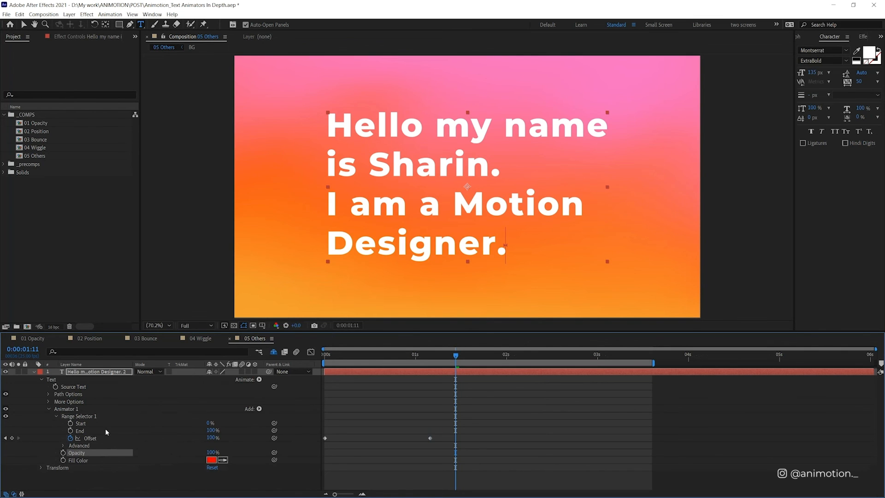
key(Delete)
Step: Deselect the existing animator, add a separate Opacity animator to the text layer and set its Opacity to 0%
click(371, 416)
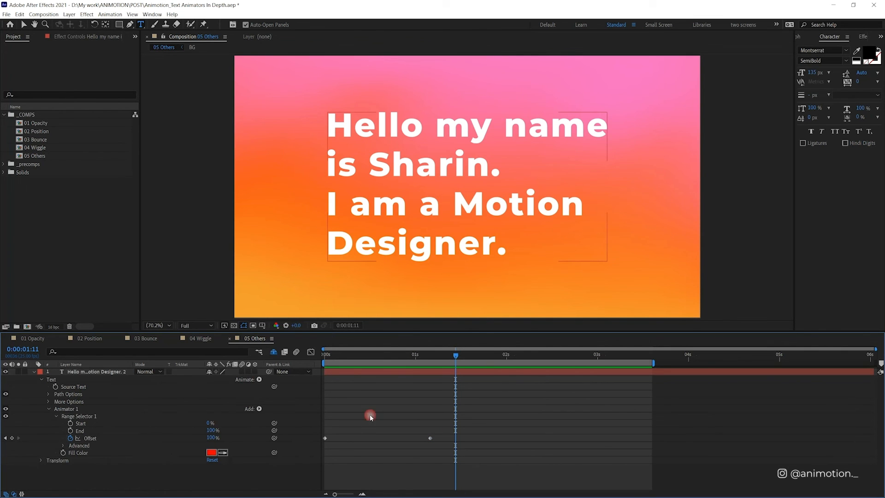
click(260, 380)
click(327, 279)
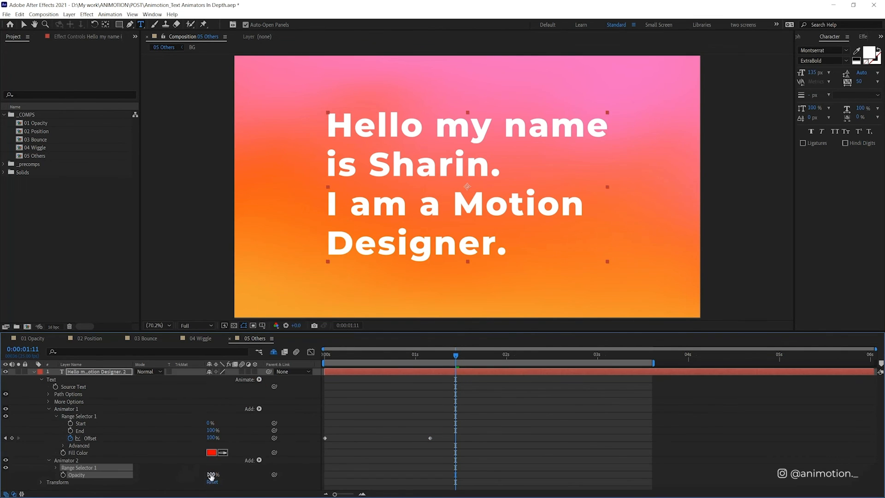
drag(211, 476, 105, 469)
Step: Keyframe the Opacity animator's Offset from 0% at the start to fully reveal the text just before one second, and preview the combined animation
drag(344, 355, 318, 357)
click(41, 482)
scroll(43, 480, down, 2)
click(56, 435)
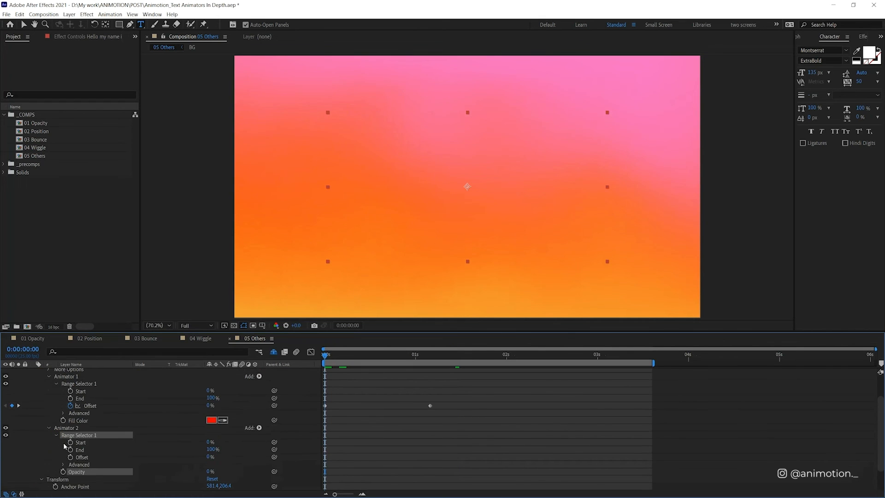
click(70, 457)
drag(397, 355, 401, 355)
drag(210, 456, 405, 430)
drag(401, 355, 306, 364)
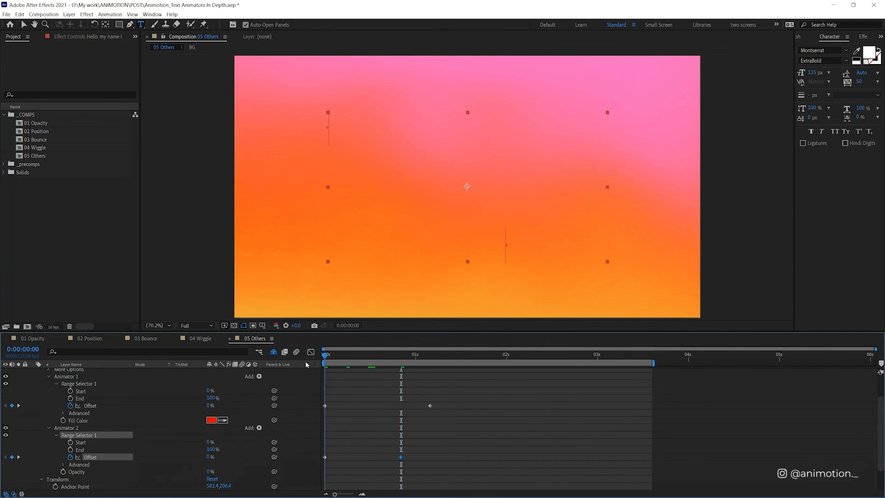
key(space)
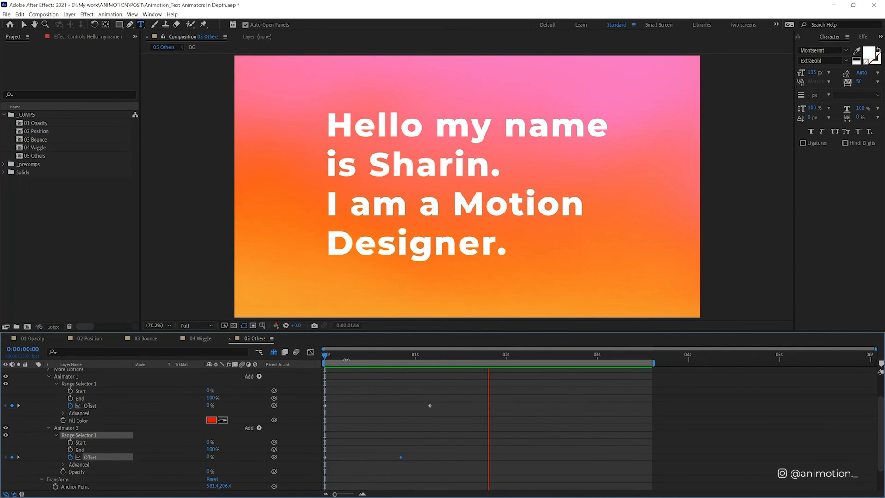
key(space)
key(space)
click(467, 431)
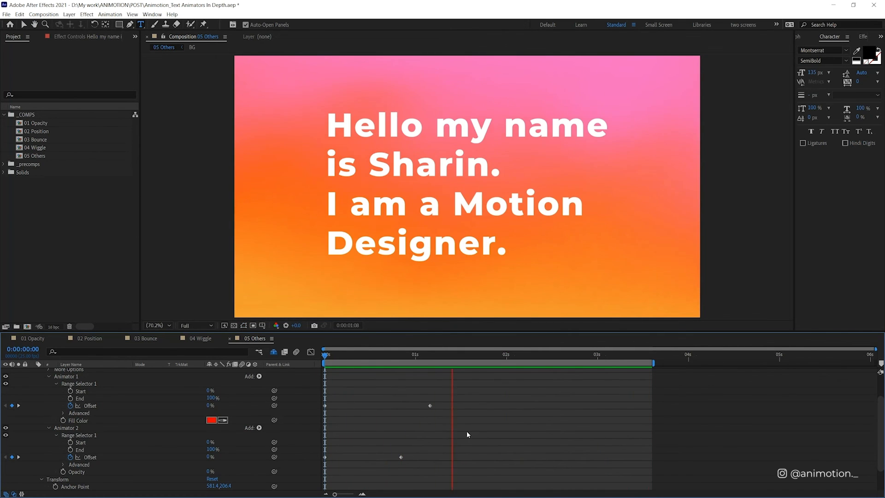